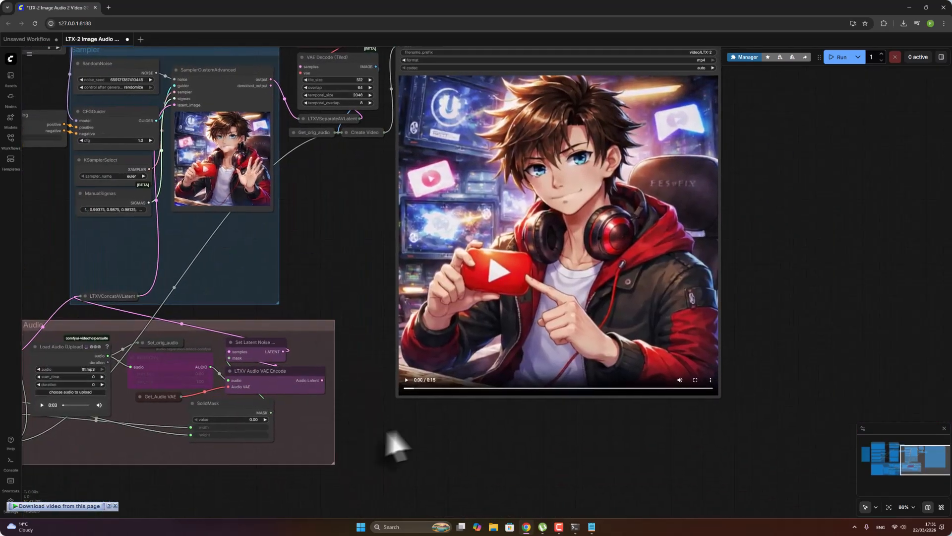
- Play the generated video of the anime character and skip ahead to preview its second half
click(406, 381)
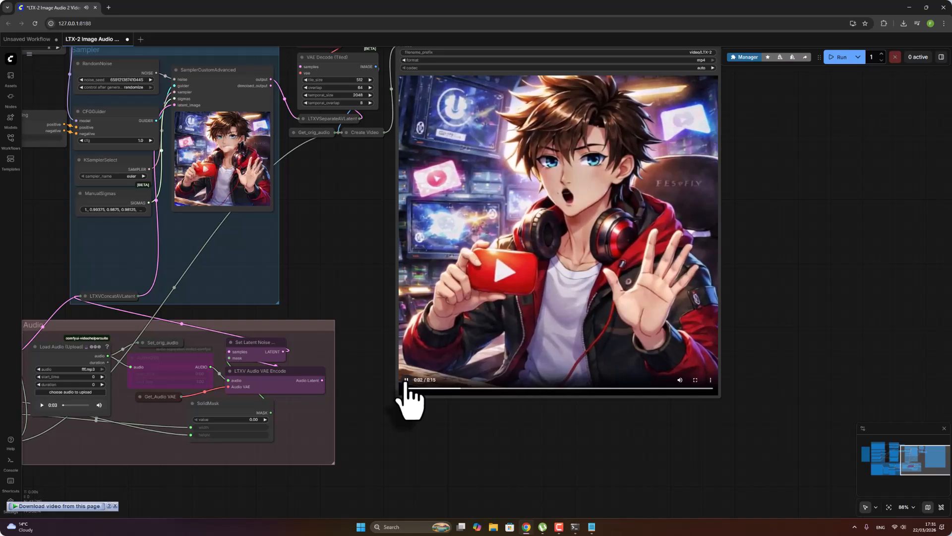
click(406, 380)
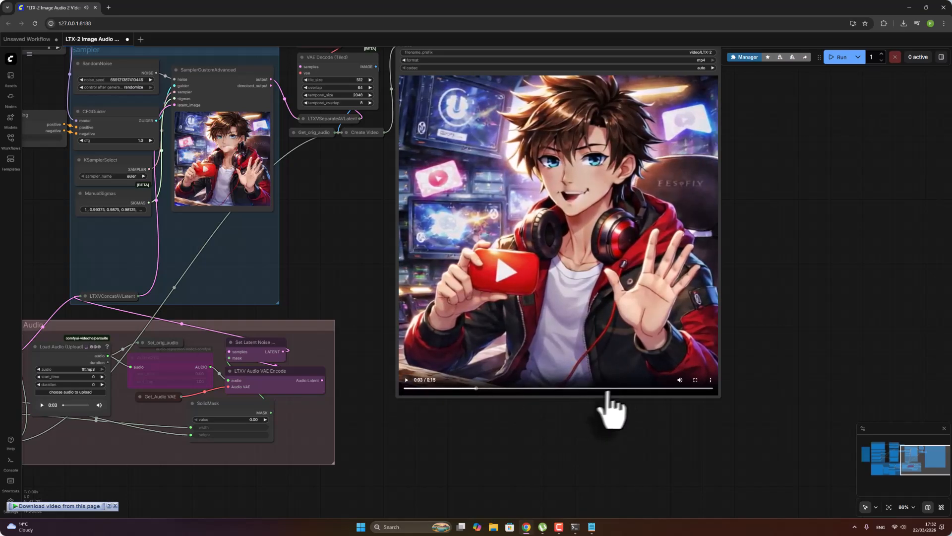
click(627, 389)
click(406, 381)
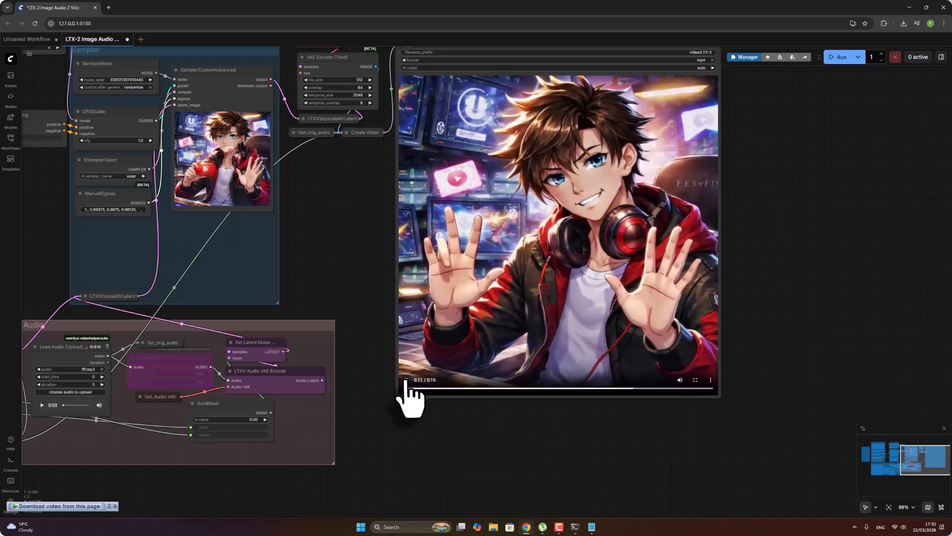
click(406, 381)
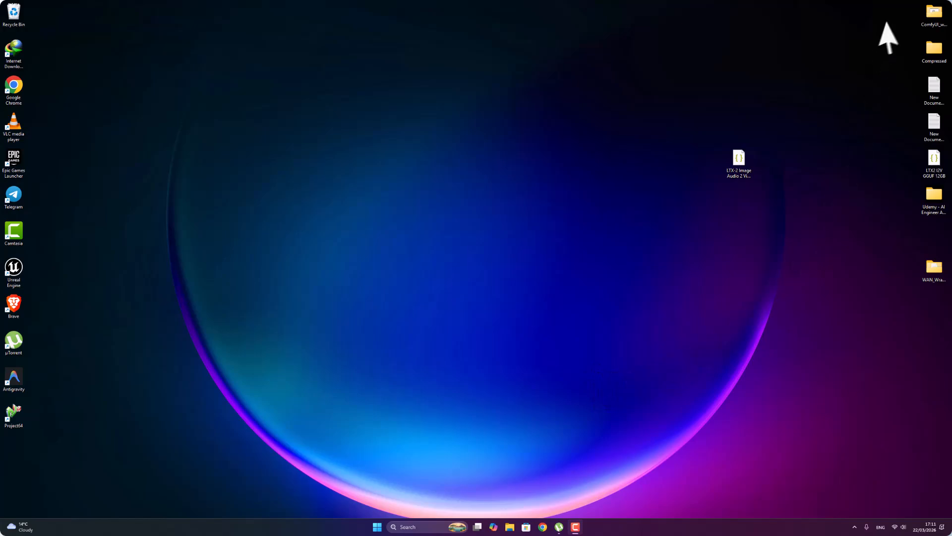
- Launch ComfyUI from the ComfyUI_windows_portable folder using the run_nvidia_gpu_fast_fp16_accumulation batch file
double_click(927, 21)
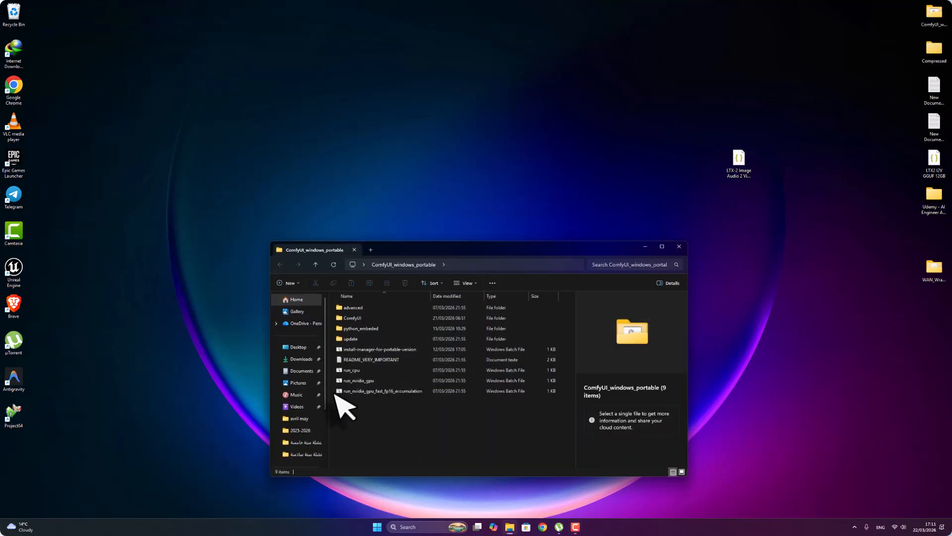
double_click(383, 392)
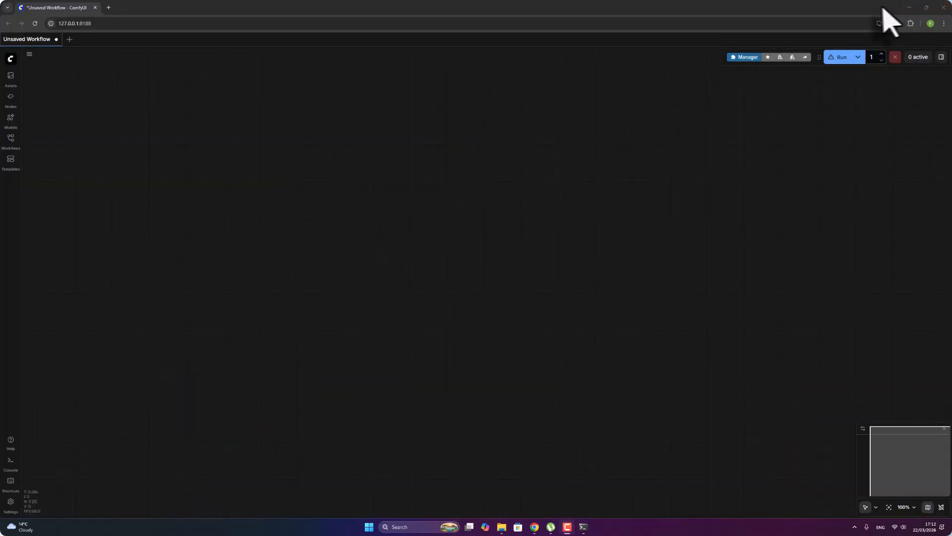
- Load the LTX-2 Image Audio 2 Video workflow file from the desktop into ComfyUI and dismiss the missing nodes notice
drag(882, 8, 619, 30)
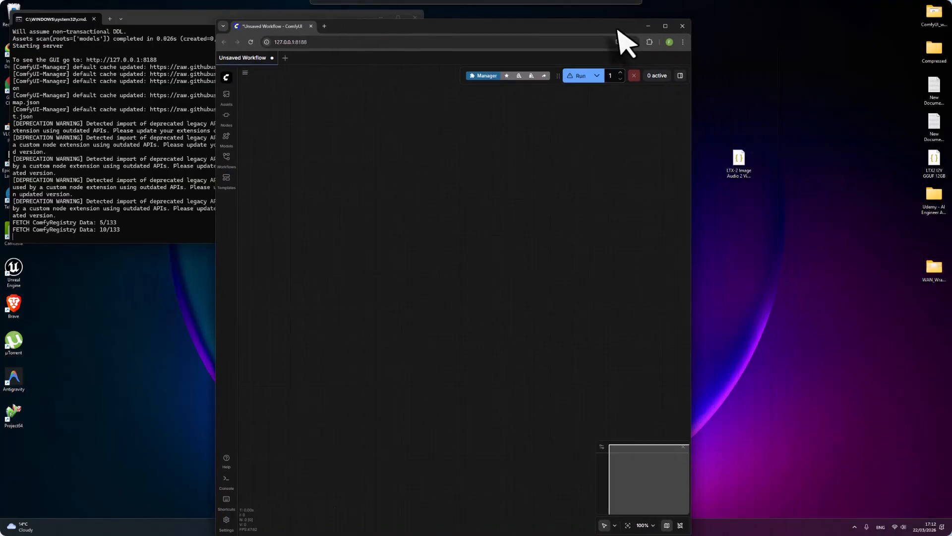
drag(739, 159, 378, 270)
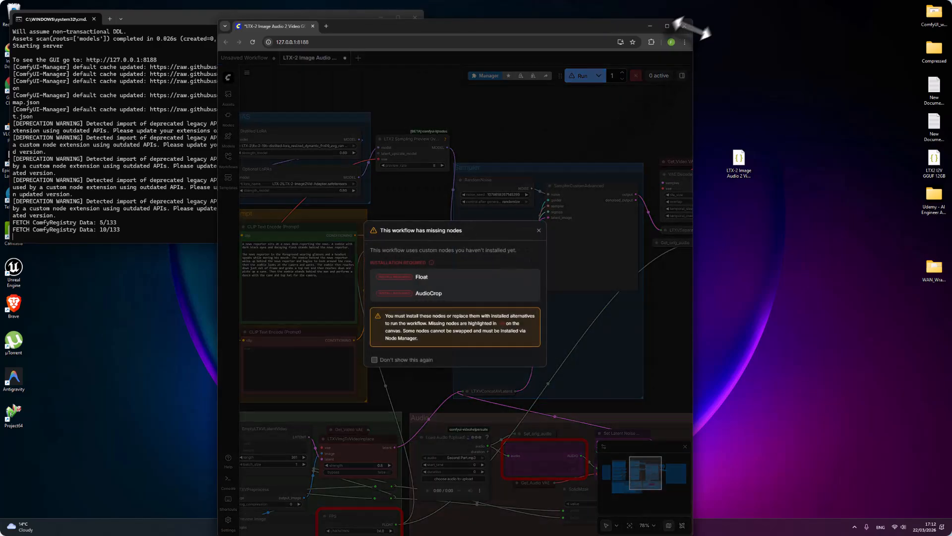
click(666, 26)
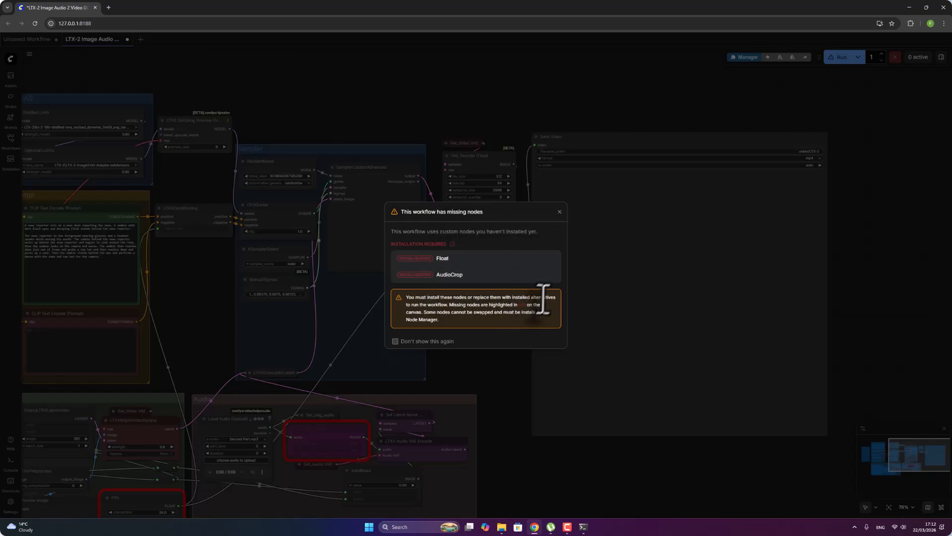
click(559, 212)
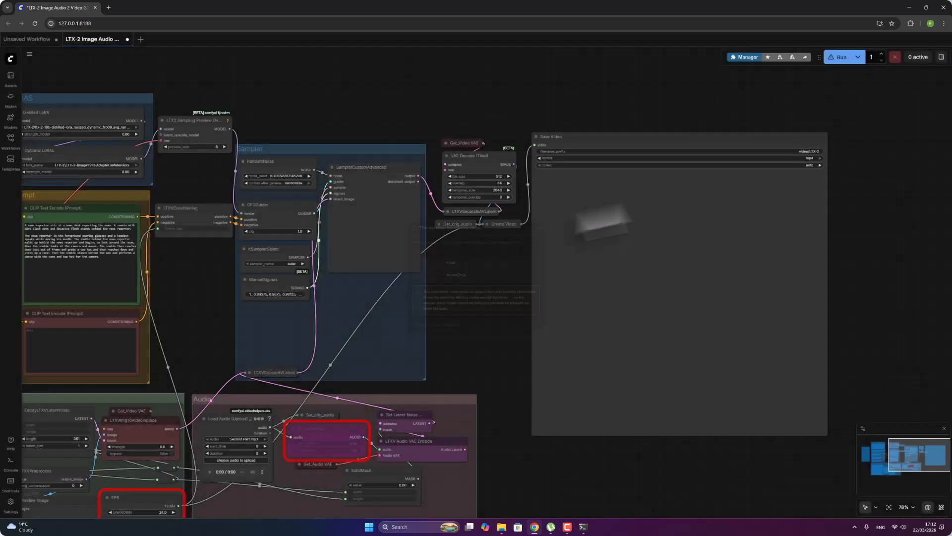
- Install the latest version of the missing audio-separation-nodes-comfyui custom node pack through ComfyUI Manager
click(741, 58)
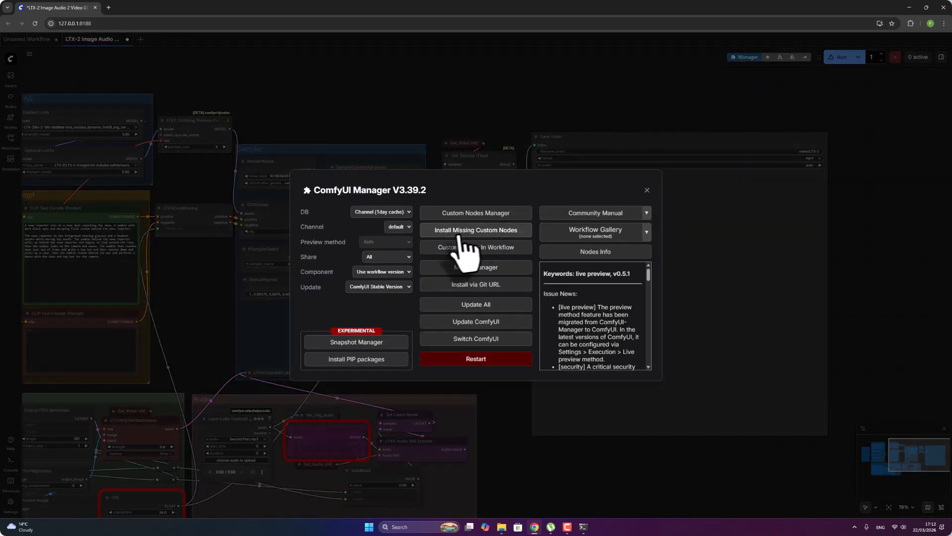
click(462, 233)
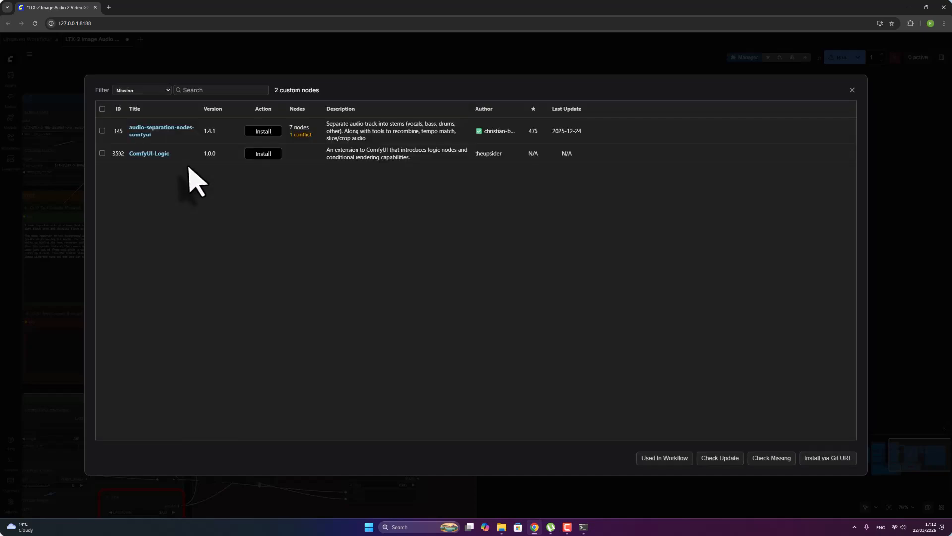
click(263, 131)
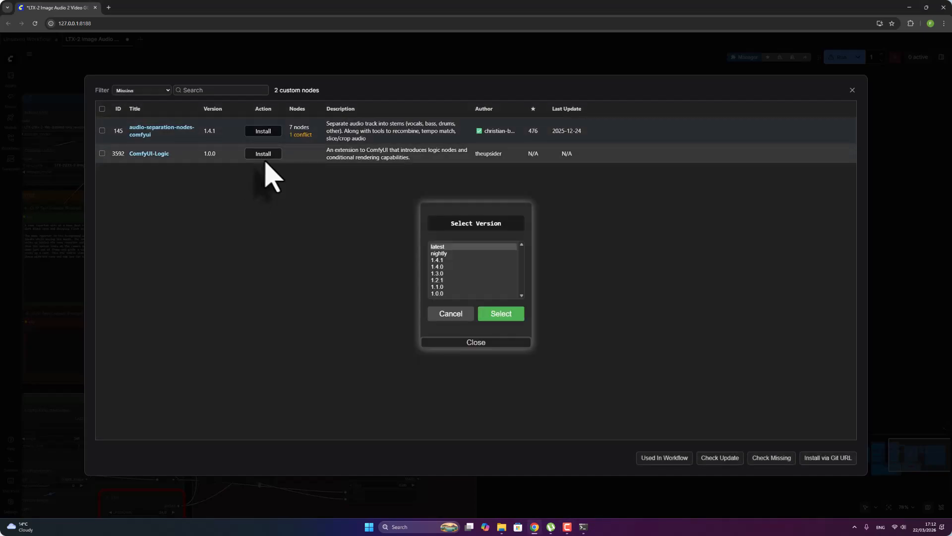
click(492, 313)
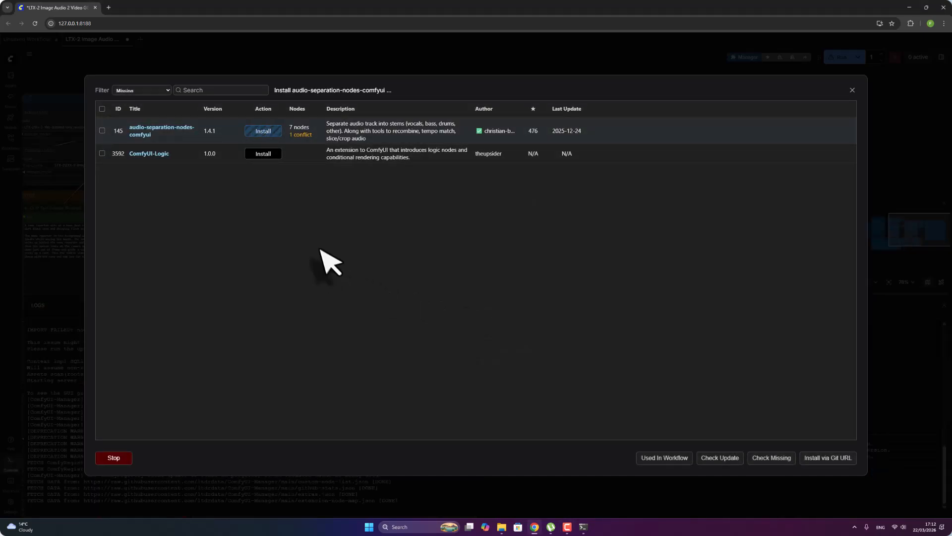
- Try to install the nightly version of the missing ComfyUI-Logic custom node pack
click(262, 153)
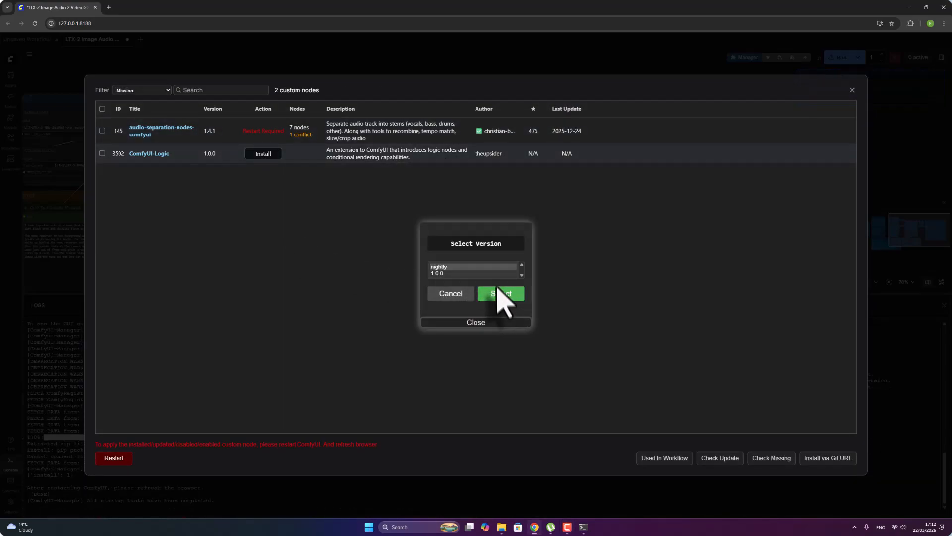
click(502, 296)
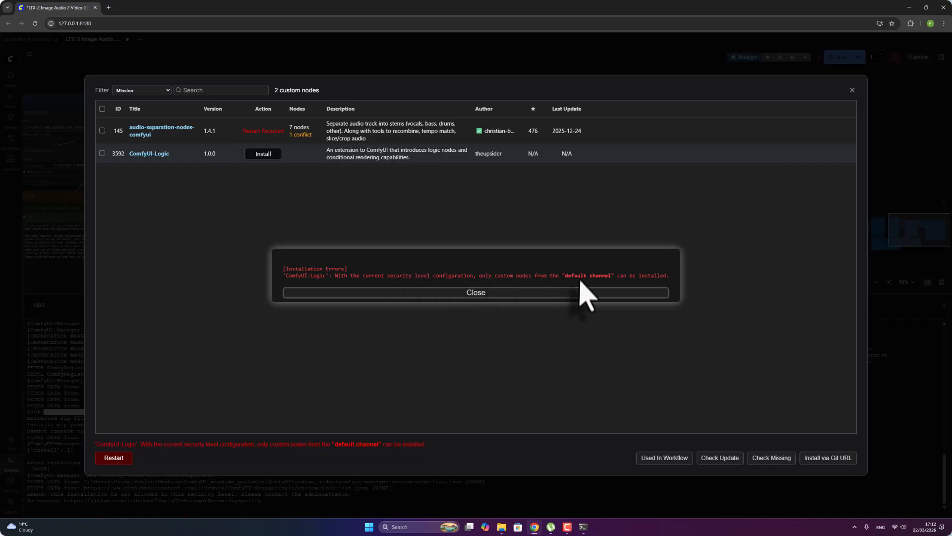
click(526, 293)
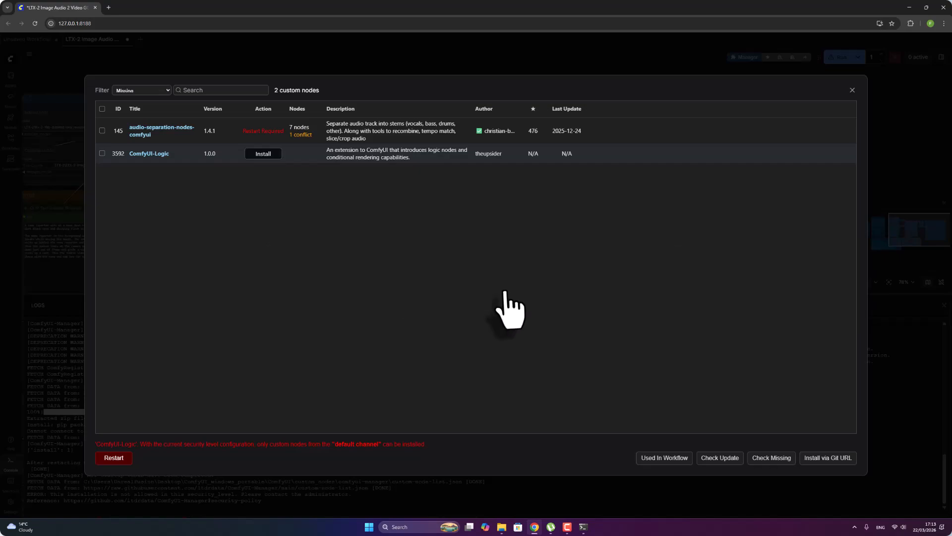
- Install the ComfyUI-Logic custom node pack and restart ComfyUI
click(263, 153)
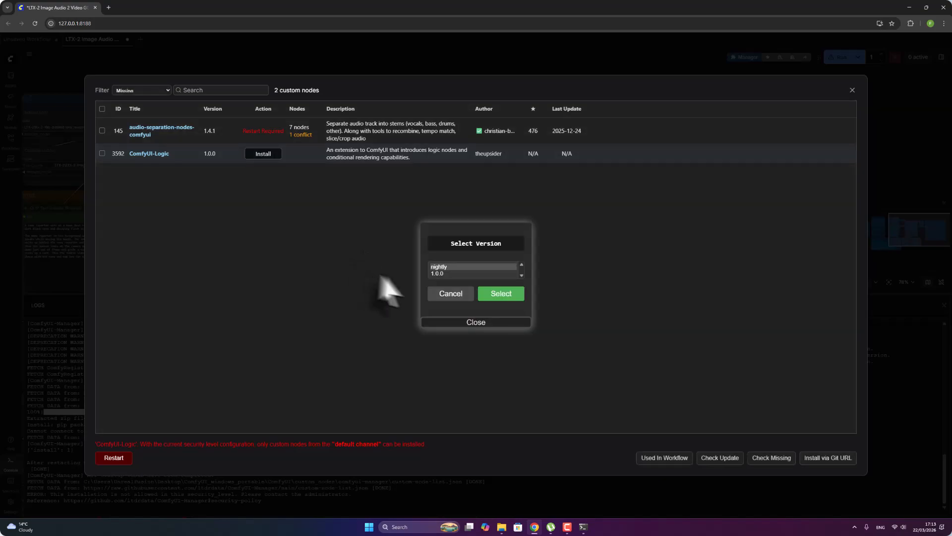
click(487, 293)
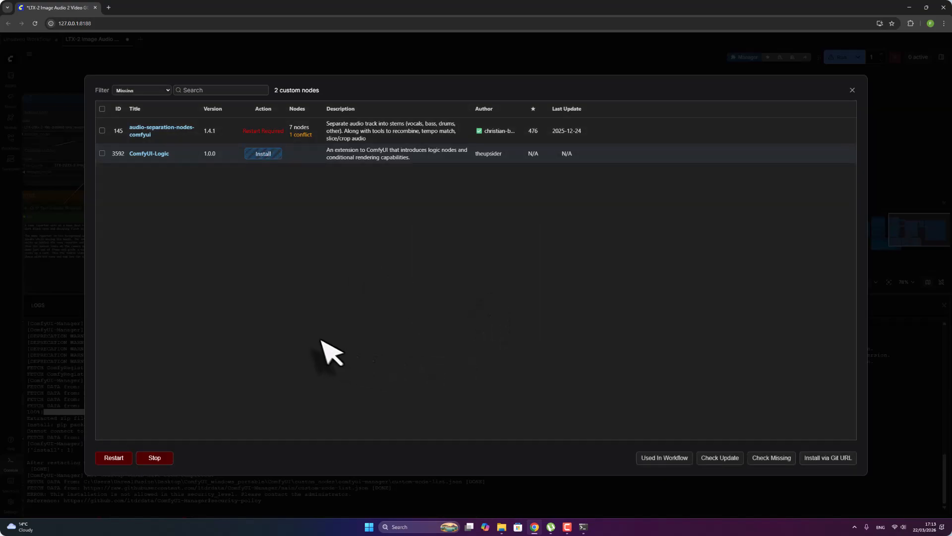
click(113, 457)
click(524, 296)
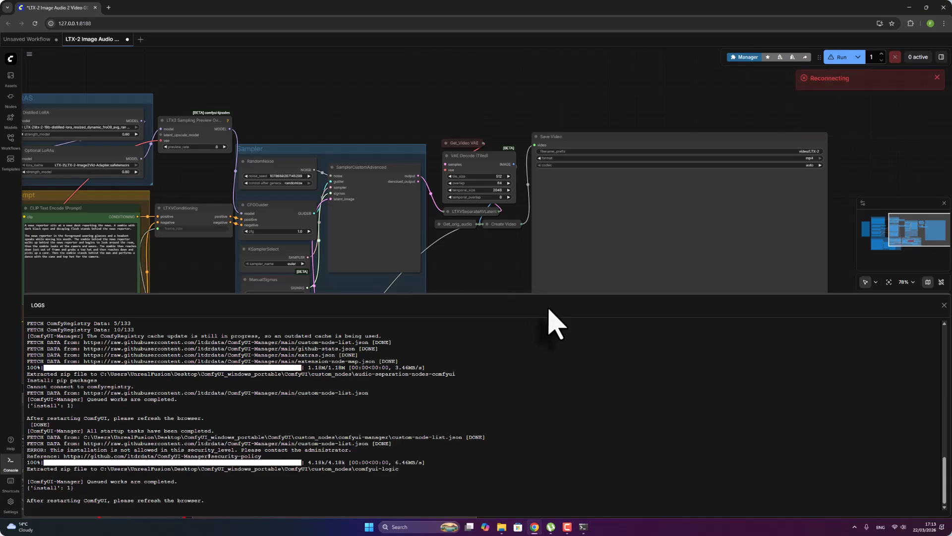
- Check the restart in the server console and refresh the ComfyUI page to apply the installed node packs
click(581, 527)
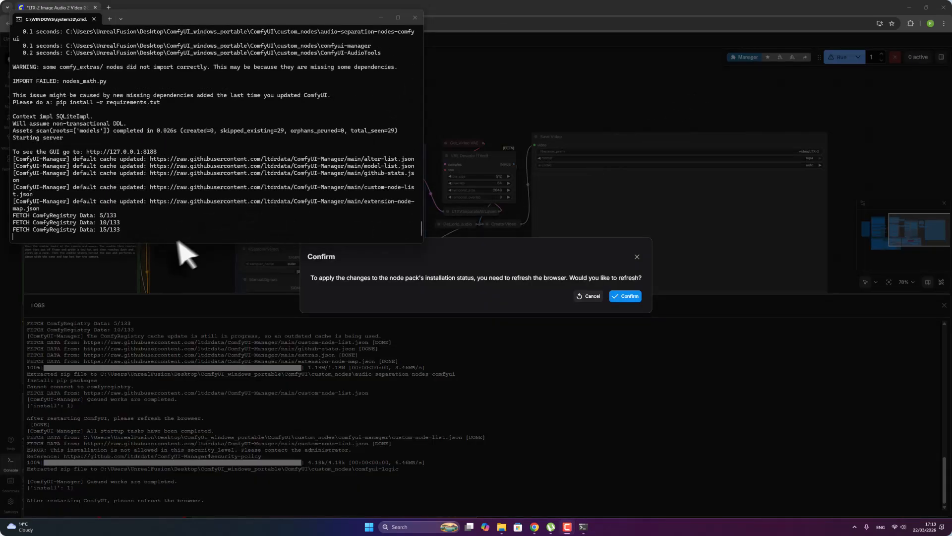
click(386, 263)
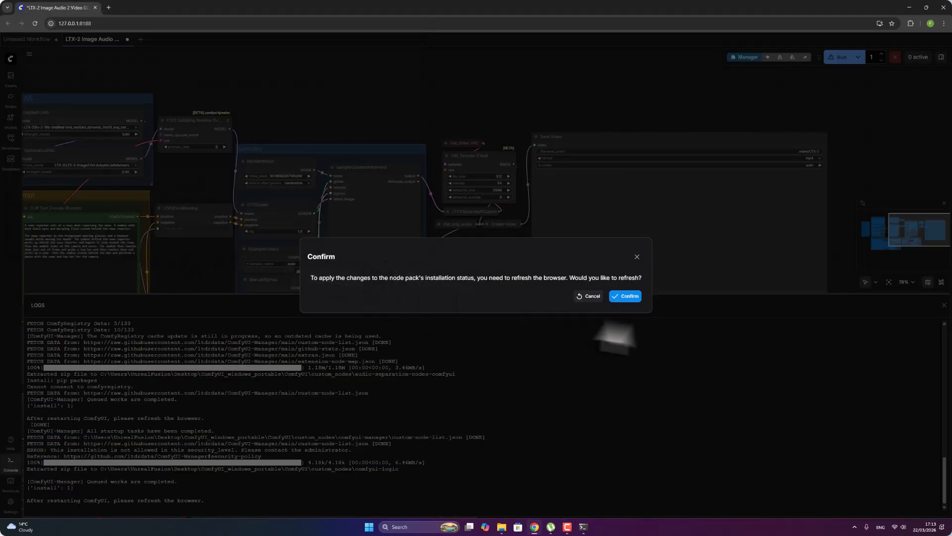
click(630, 298)
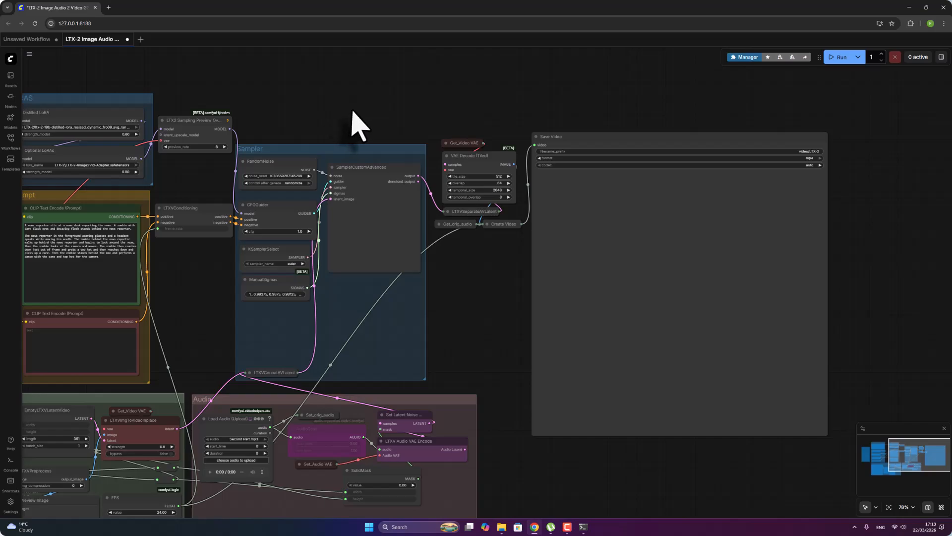
click(35, 24)
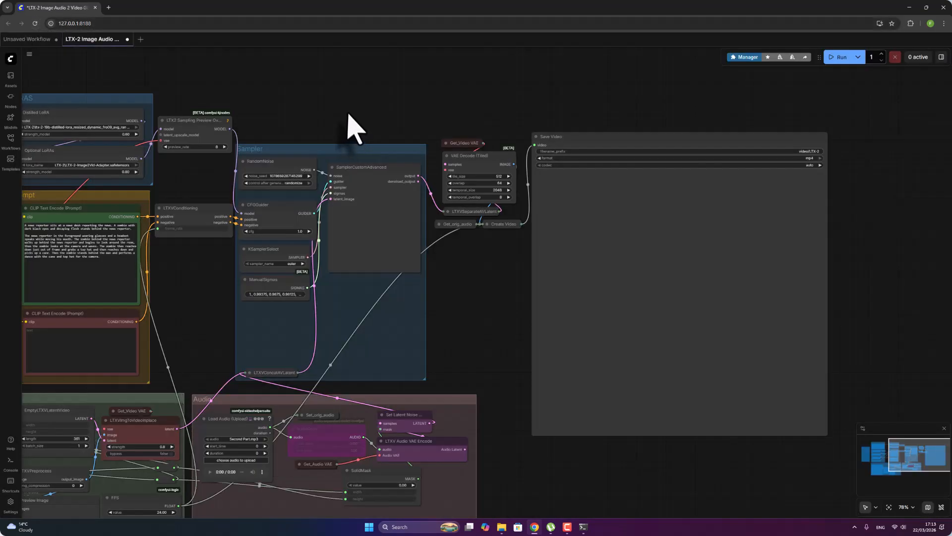
- Open the ltx-2-19b-dev_Q4_K_M.gguf diffusion model link from the workflow's Markdown Note of model files
drag(349, 112, 766, 142)
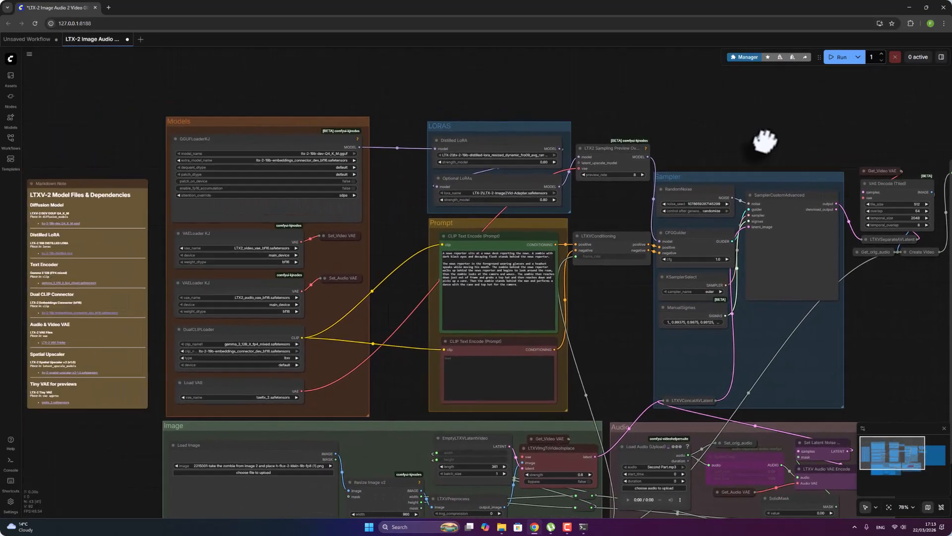
drag(416, 400, 638, 377)
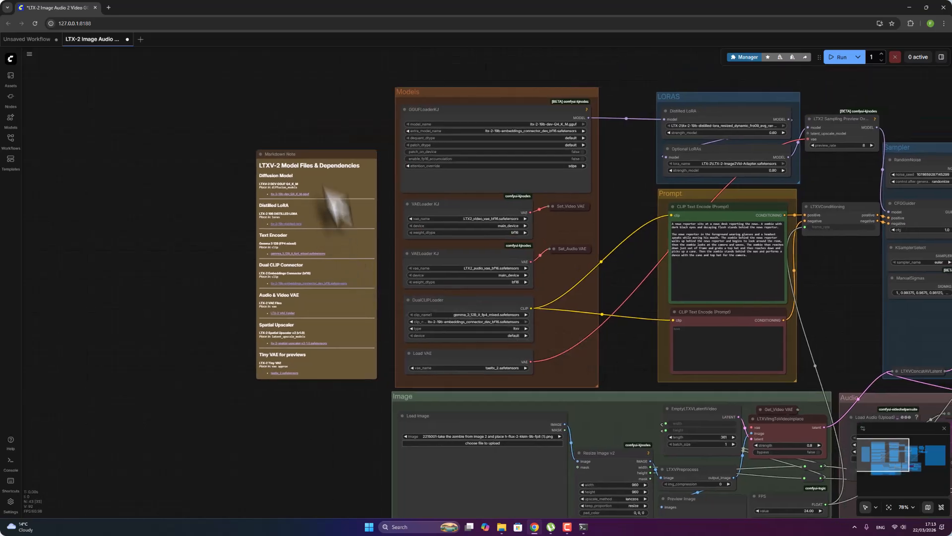
scroll(225, 127, up, 7)
drag(453, 142, 362, 25)
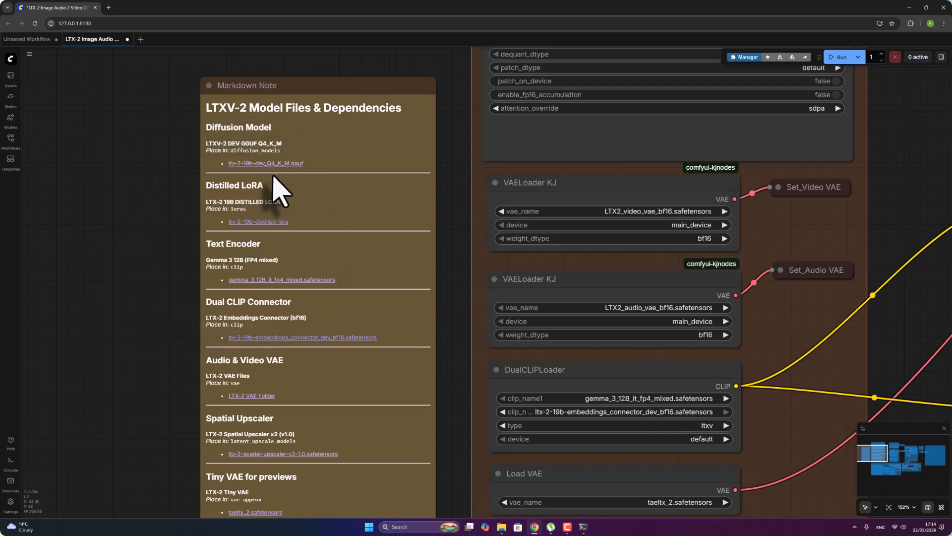
click(242, 164)
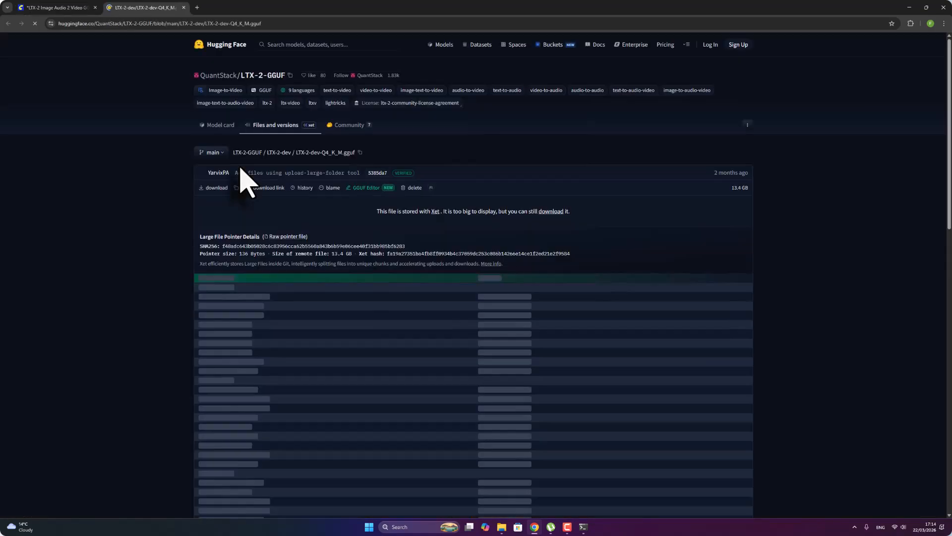
- Start downloading the LTX-2-dev-Q4_K_M.gguf model from Hugging Face and cancel the download
click(221, 191)
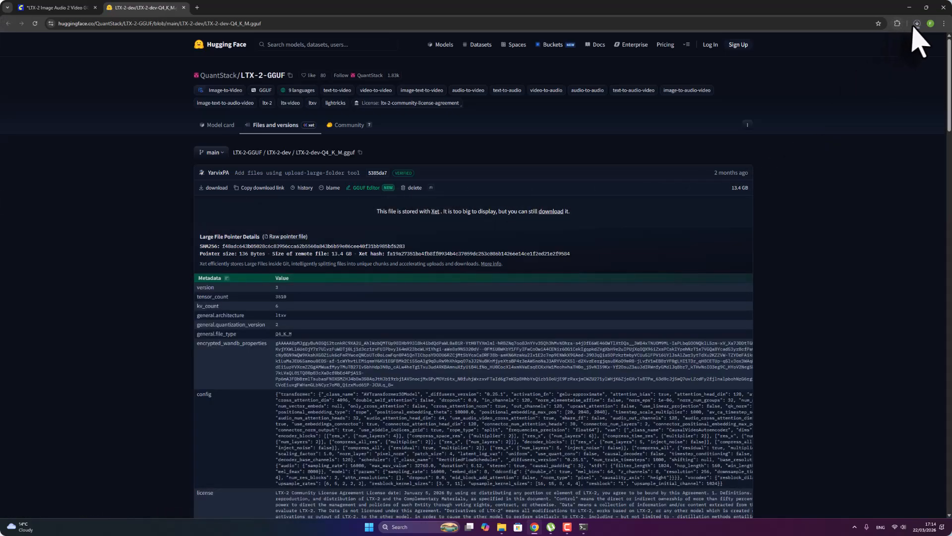
click(915, 24)
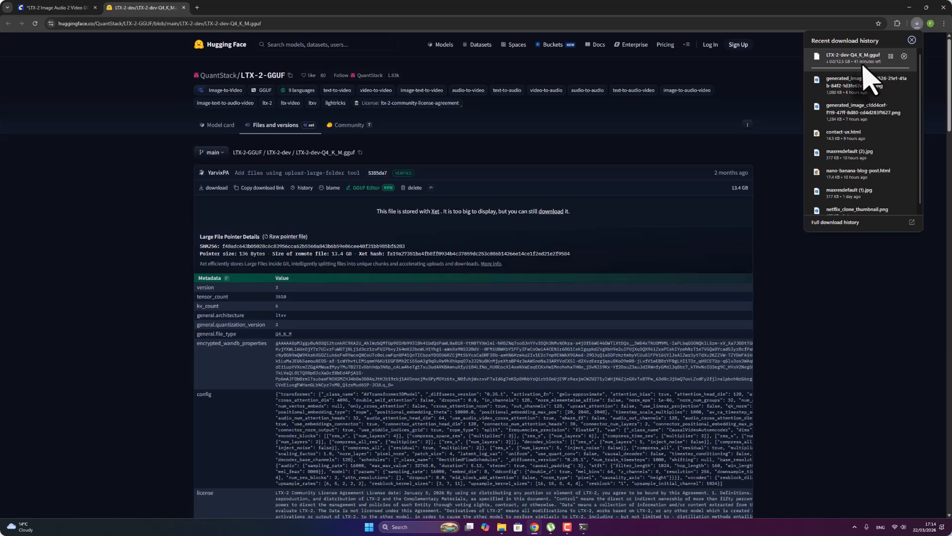
click(905, 56)
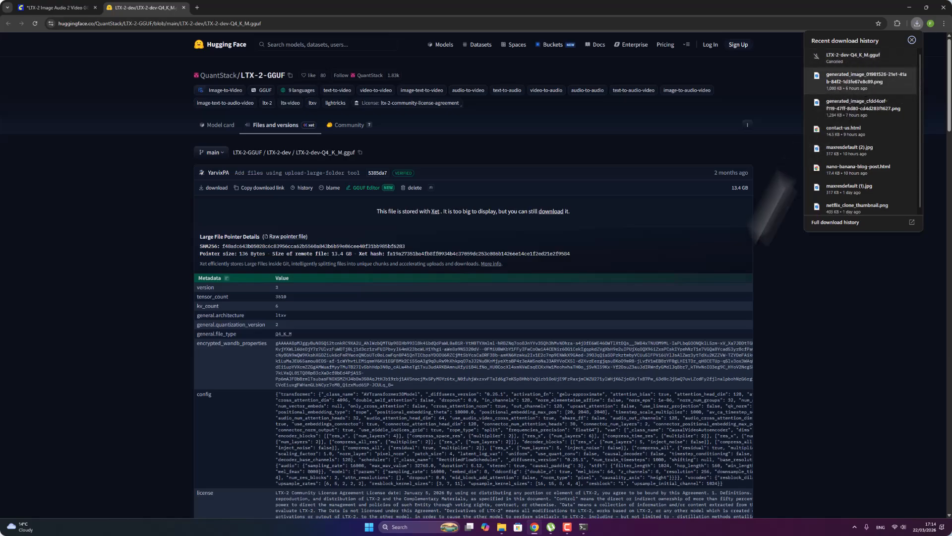
- Switch to File Explorer and open the models folder inside ComfyUI_windows_portable's ComfyUI folder
click(502, 526)
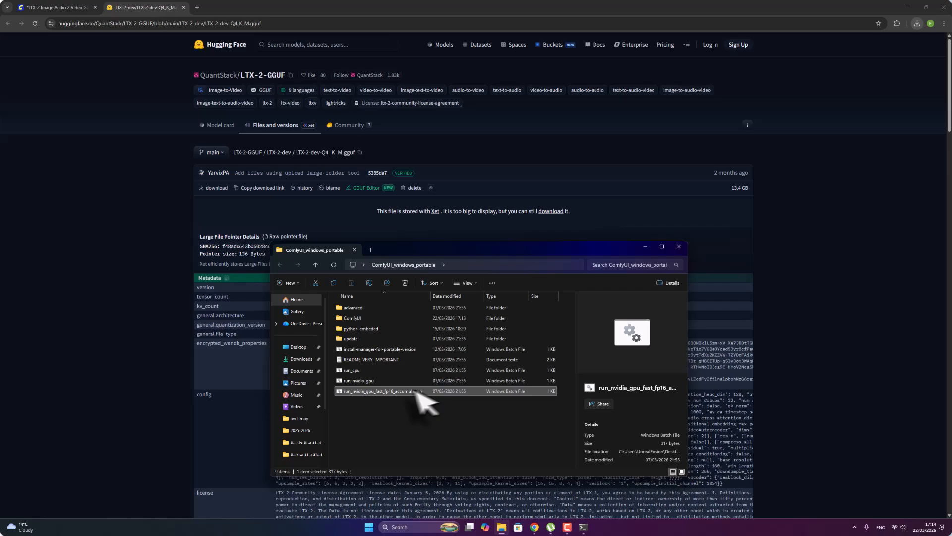
double_click(369, 319)
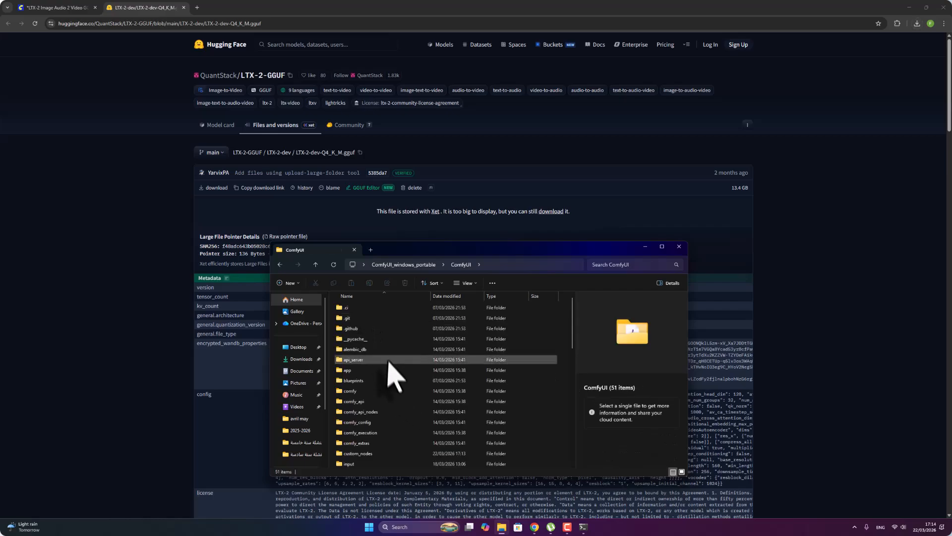
scroll(389, 377, down, 3)
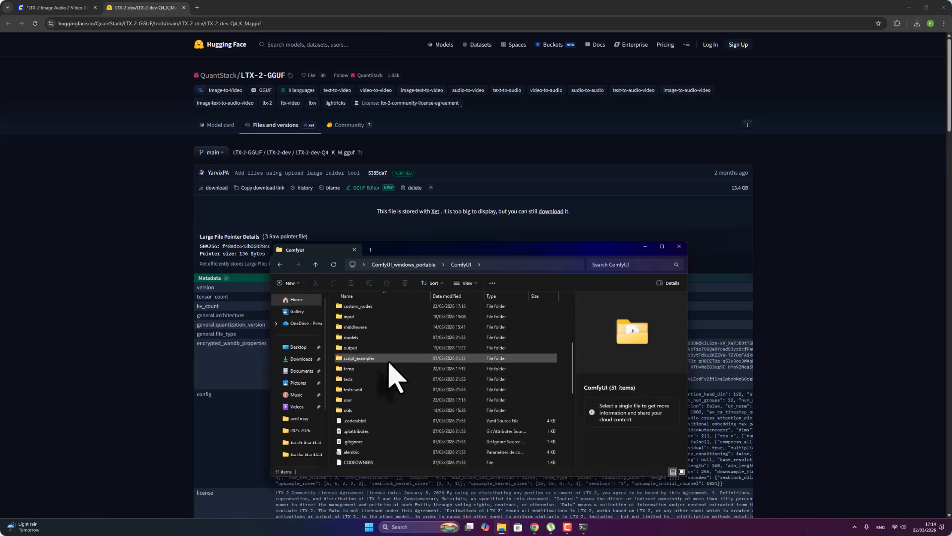
double_click(379, 338)
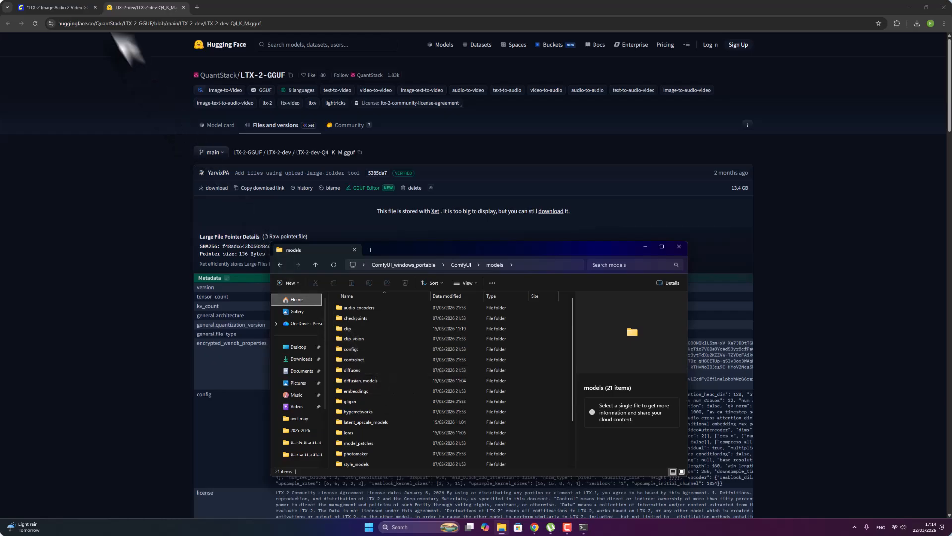
- Check the diffusion model's target folder in the workflow's Markdown Note and open diffusion_models in File Explorer
click(57, 8)
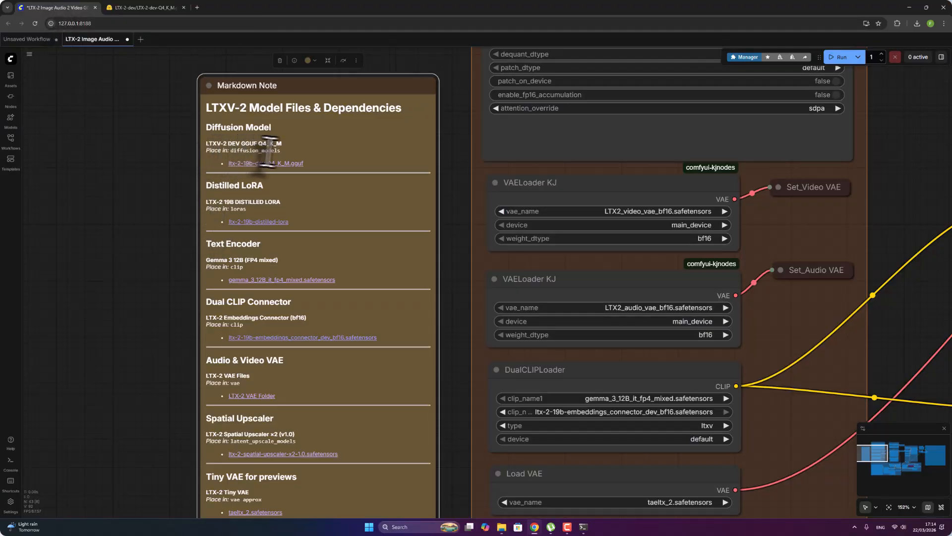
drag(236, 150, 258, 150)
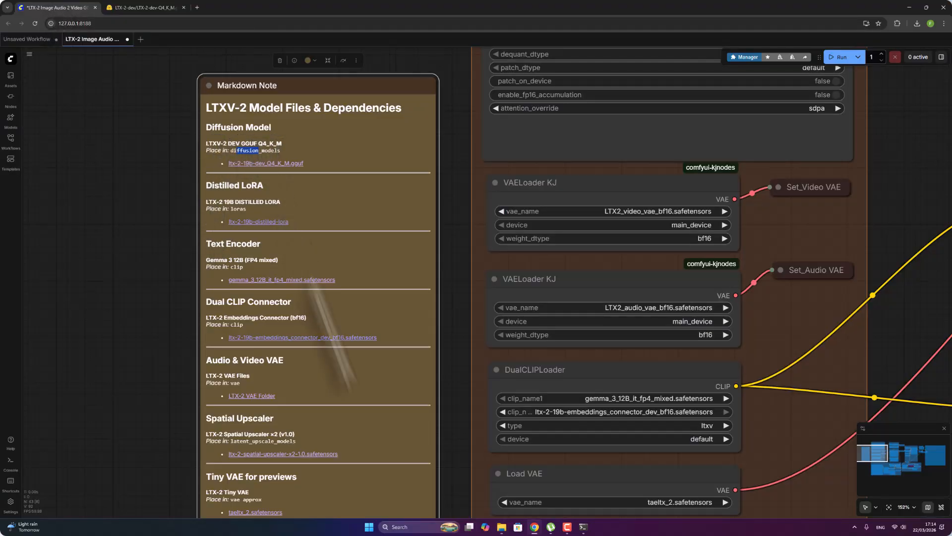
click(501, 529)
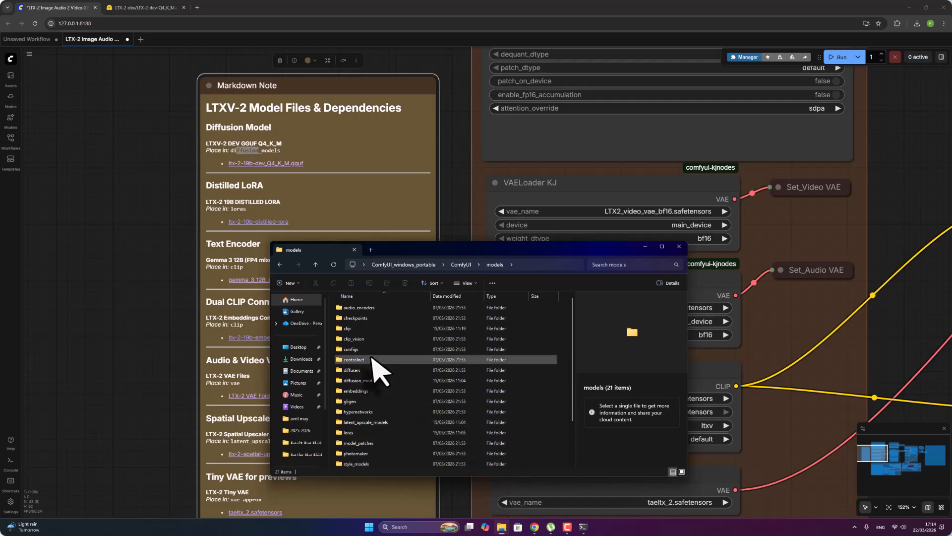
double_click(373, 382)
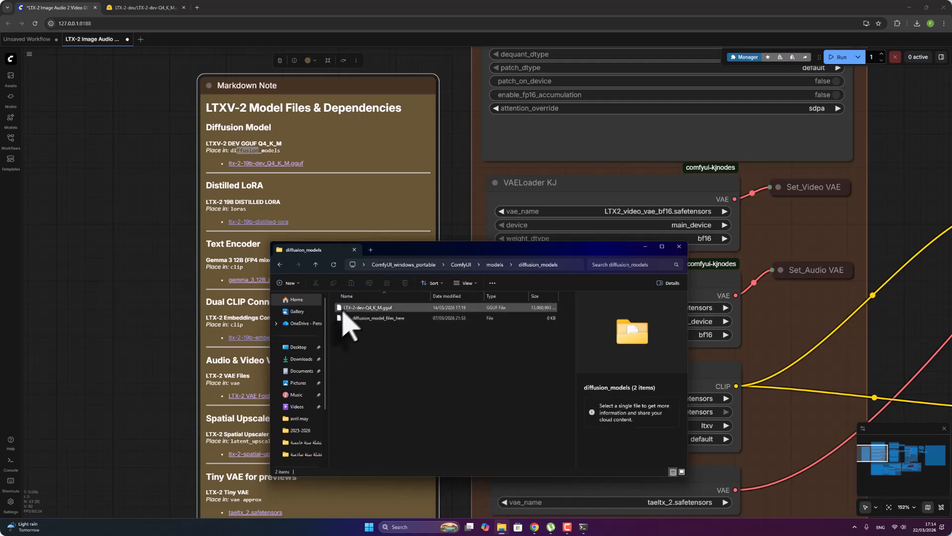
- Start downloading the distilled LoRA from the note's ltx-2-19b-distilled-lora link and cancel the download
click(287, 196)
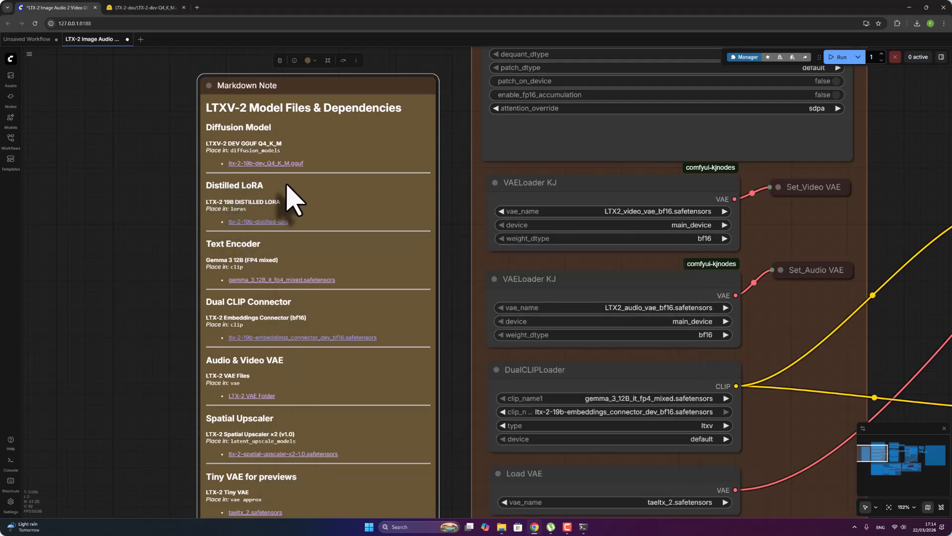
click(255, 223)
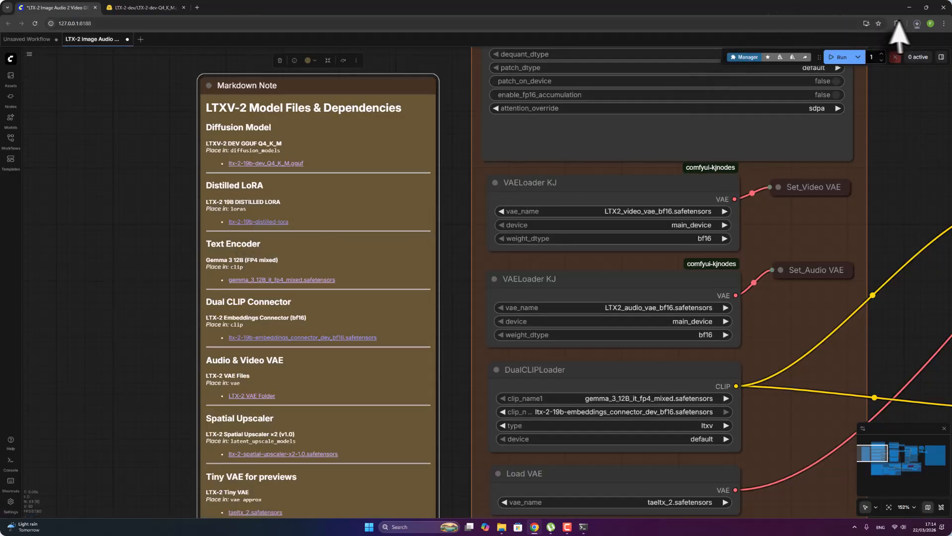
click(917, 24)
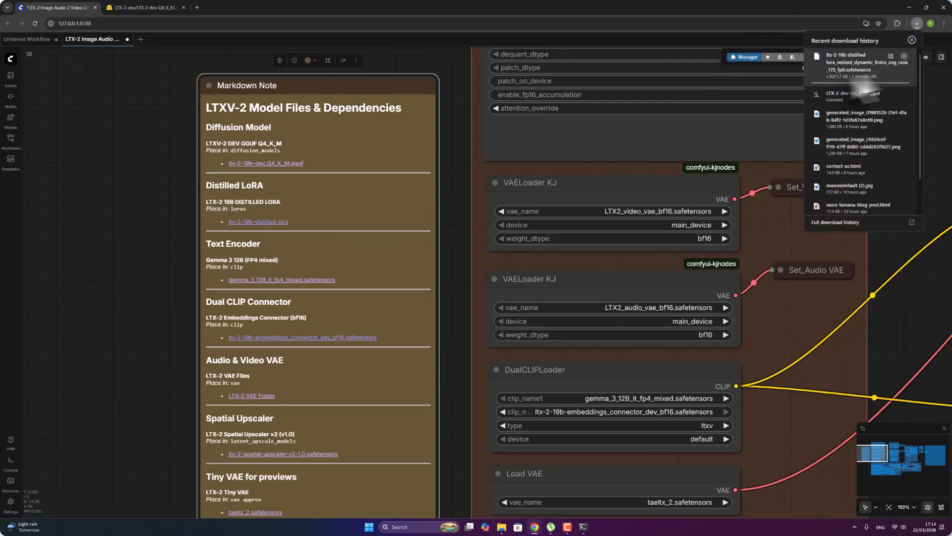
click(904, 56)
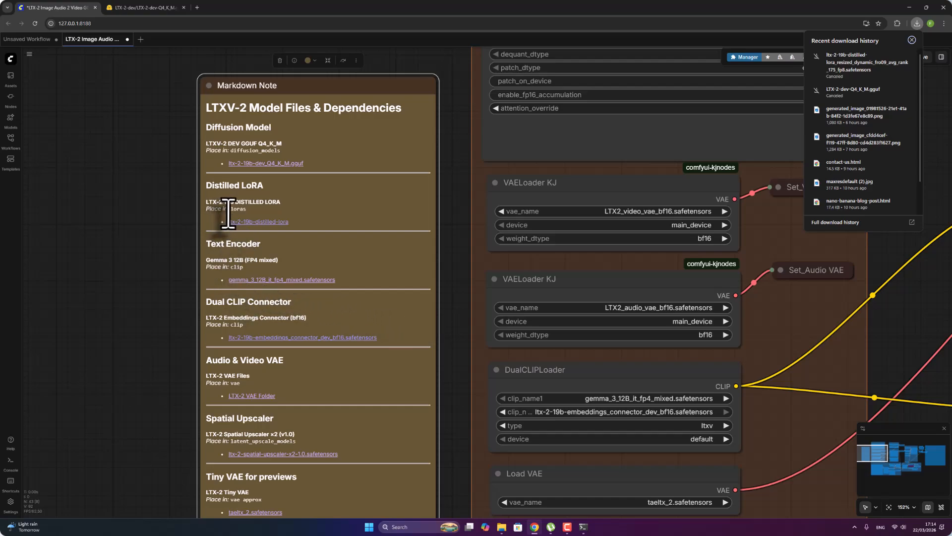
- Check the distilled LoRA's target folder in the note and open the loras folder inside models in File Explorer
drag(230, 209, 242, 209)
click(501, 527)
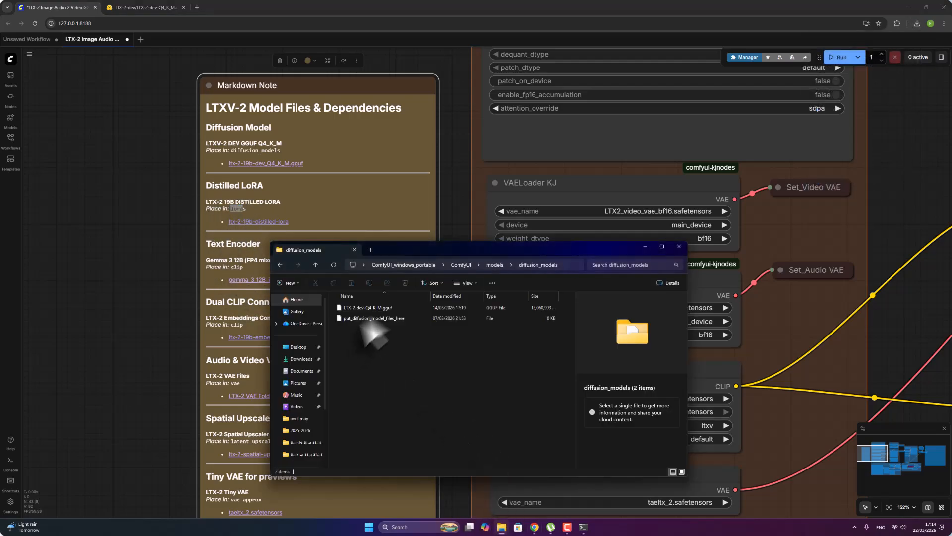
click(494, 266)
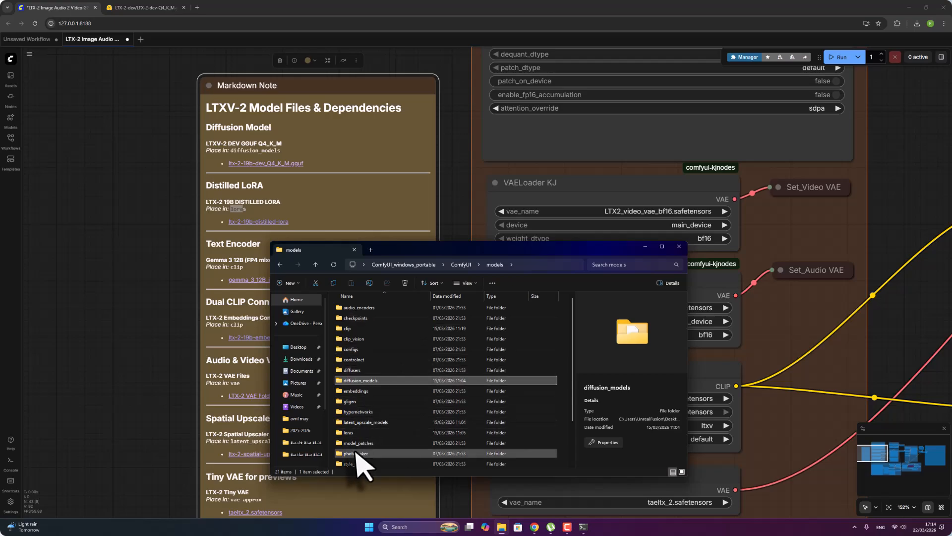
click(358, 432)
double_click(358, 432)
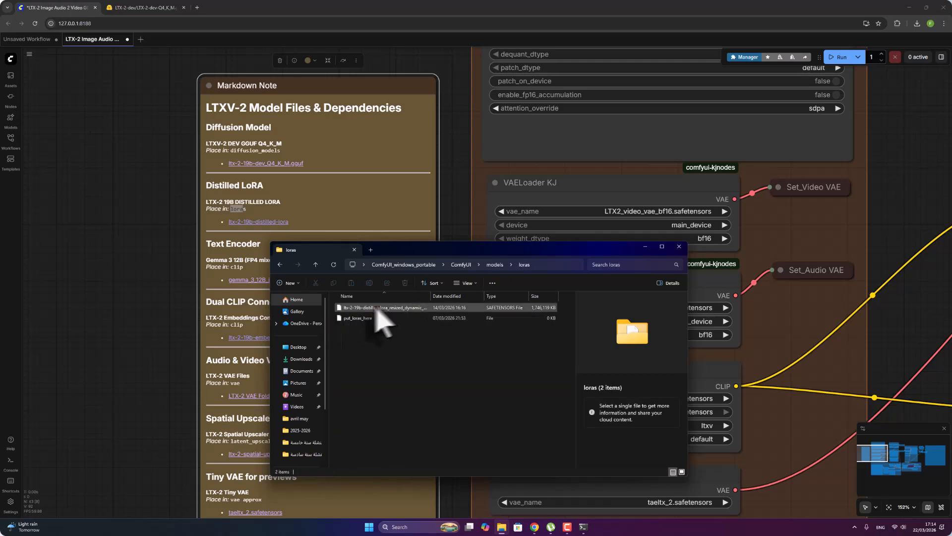
- Start downloading the text encoder gemma_3_12B_it_fp4_mixed.safetensors from its Hugging Face link in the note and cancel the download
click(221, 265)
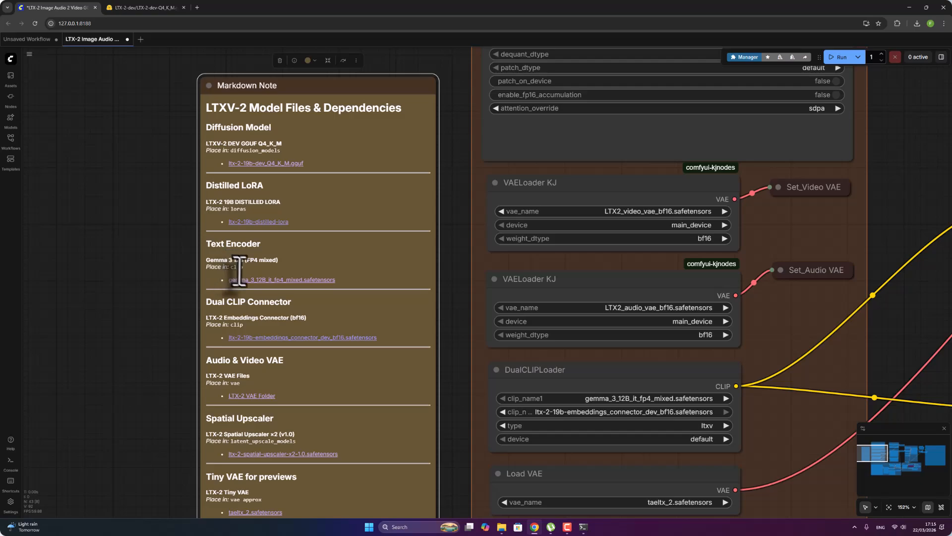
click(273, 281)
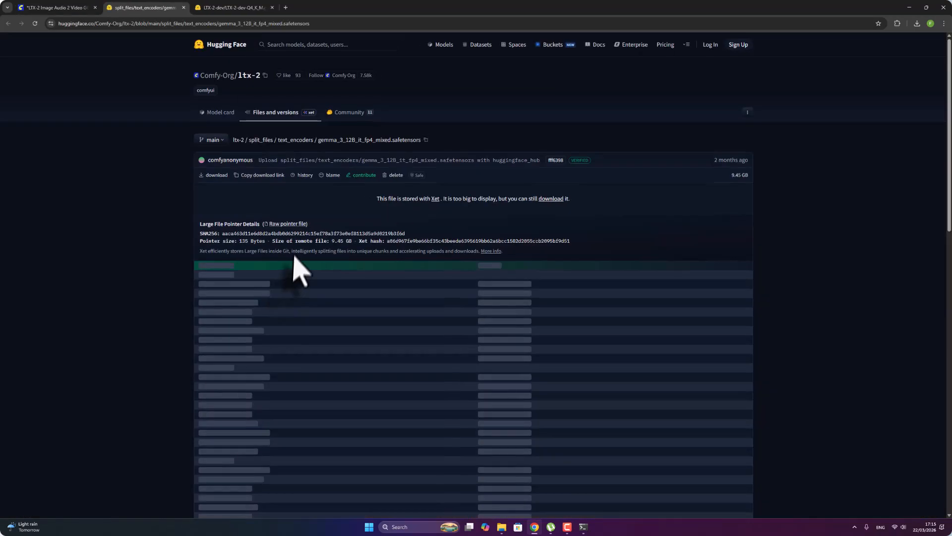
click(218, 174)
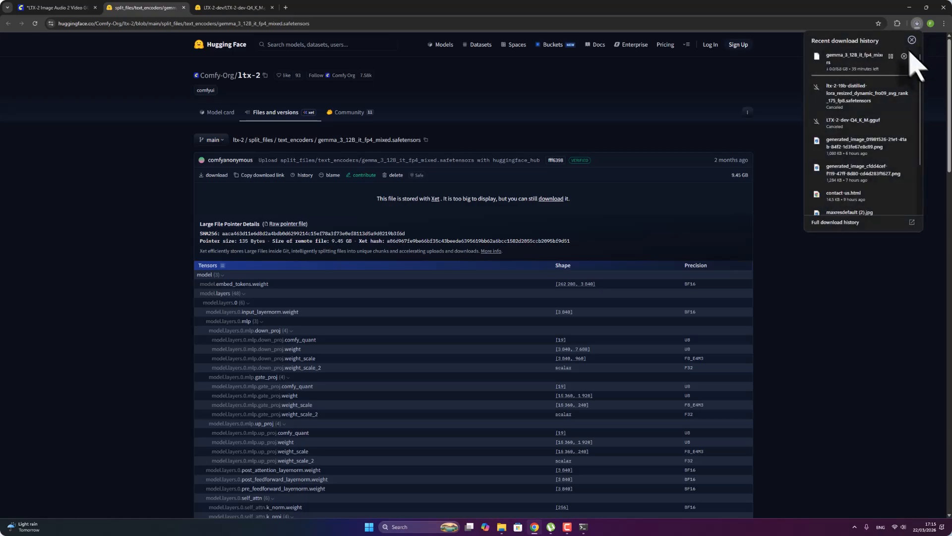
click(910, 62)
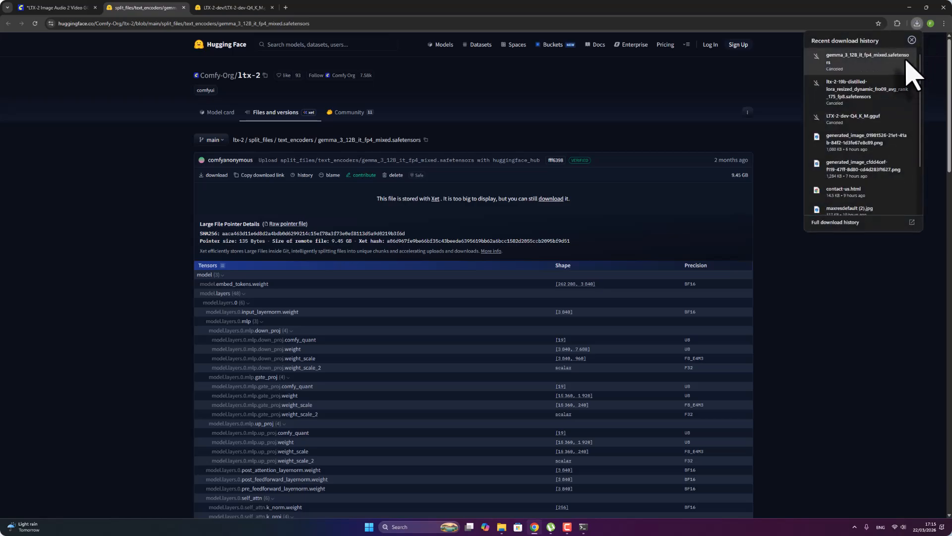
- Open the clip folder inside models, select gemma_3_12B_it_fp4_mixed.safetensors, and move the File Explorer window clear of the ComfyUI note
click(74, 8)
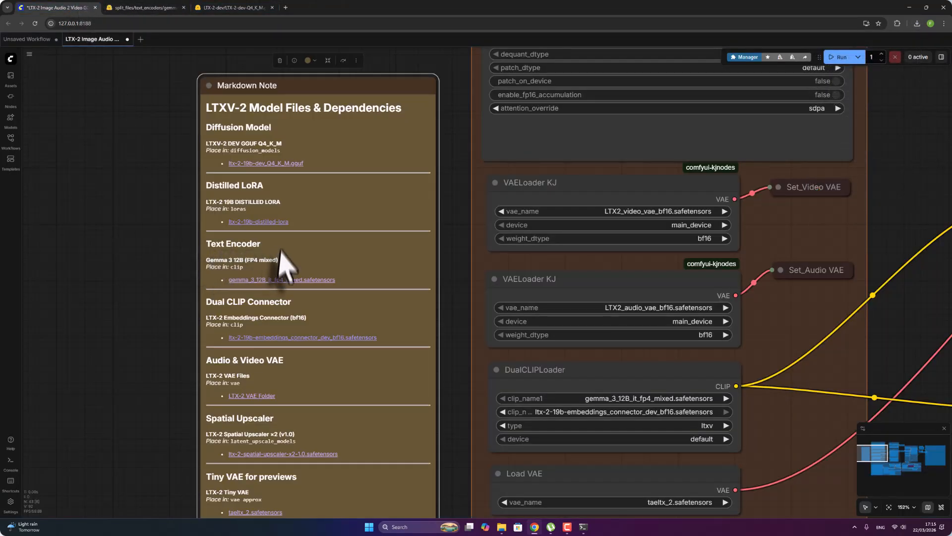
click(511, 531)
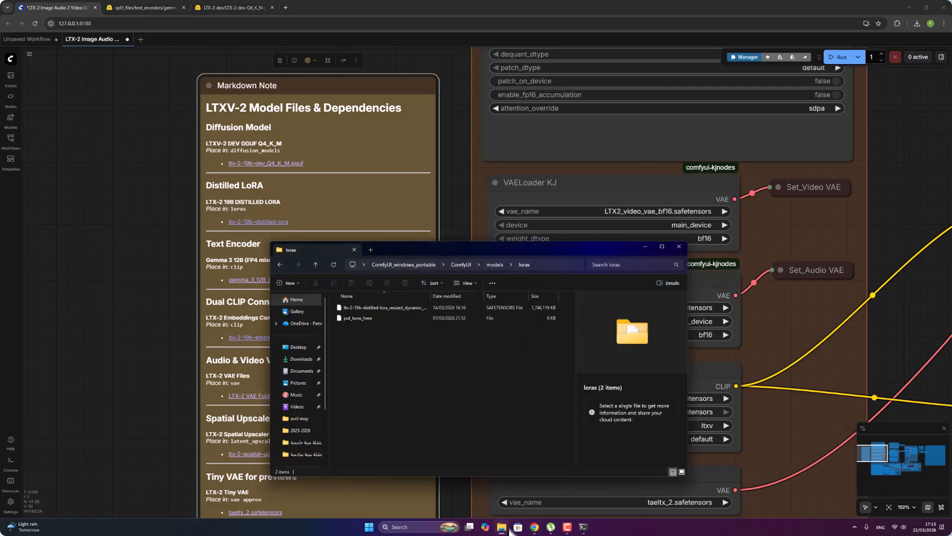
click(493, 264)
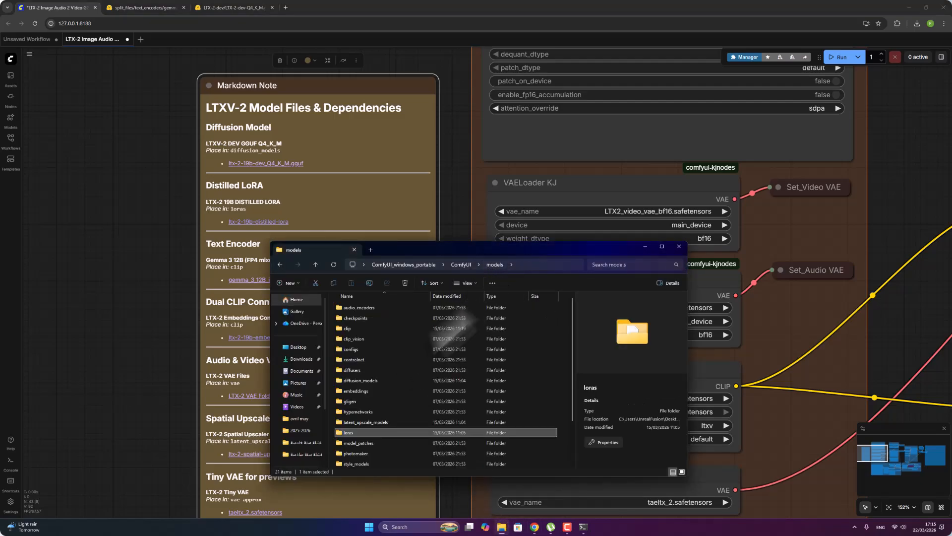
double_click(362, 328)
click(360, 308)
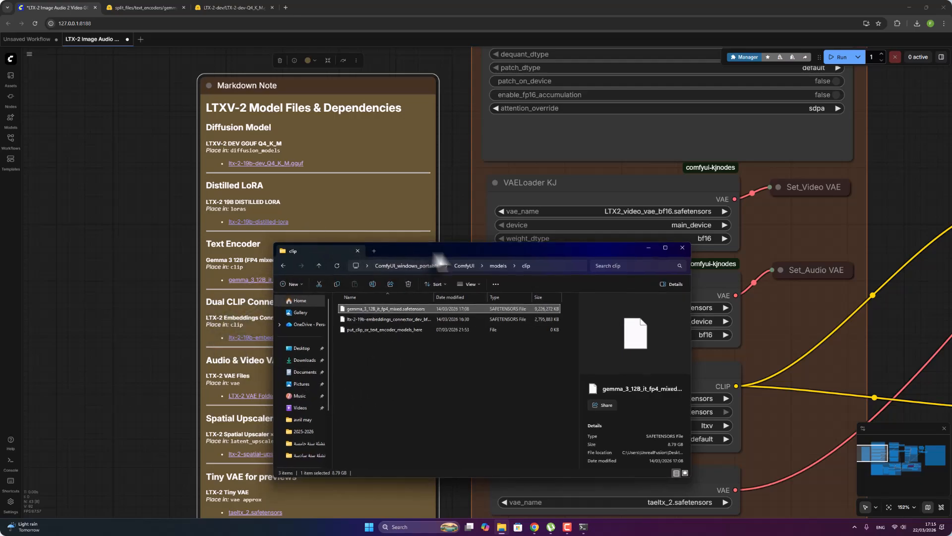
drag(350, 251, 484, 244)
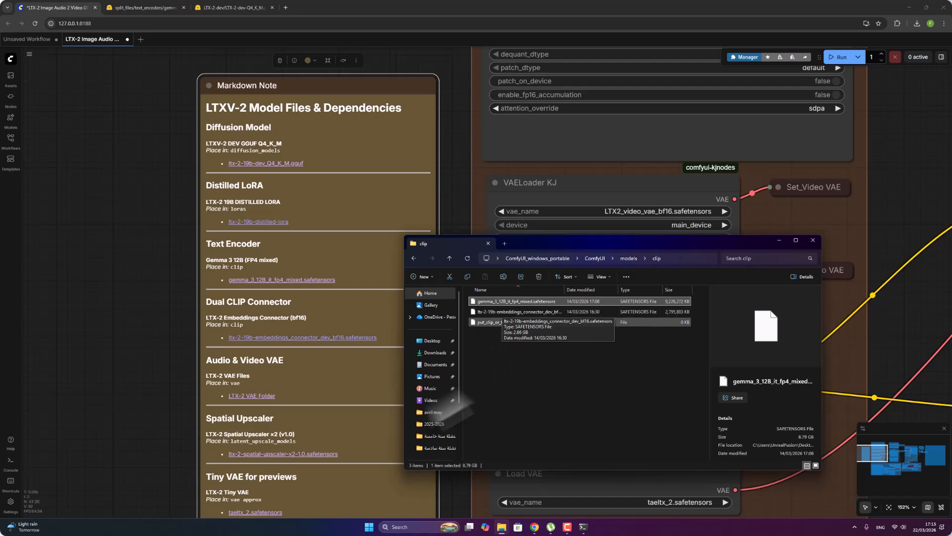
- Open the note's LTX-2 VAE Folder link and the vae folder inside models to compare their files
click(320, 391)
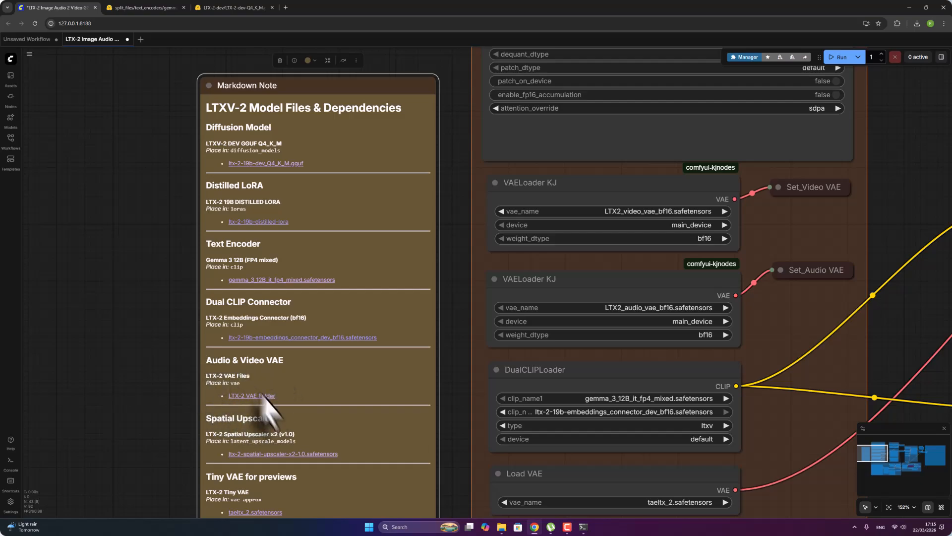
click(247, 396)
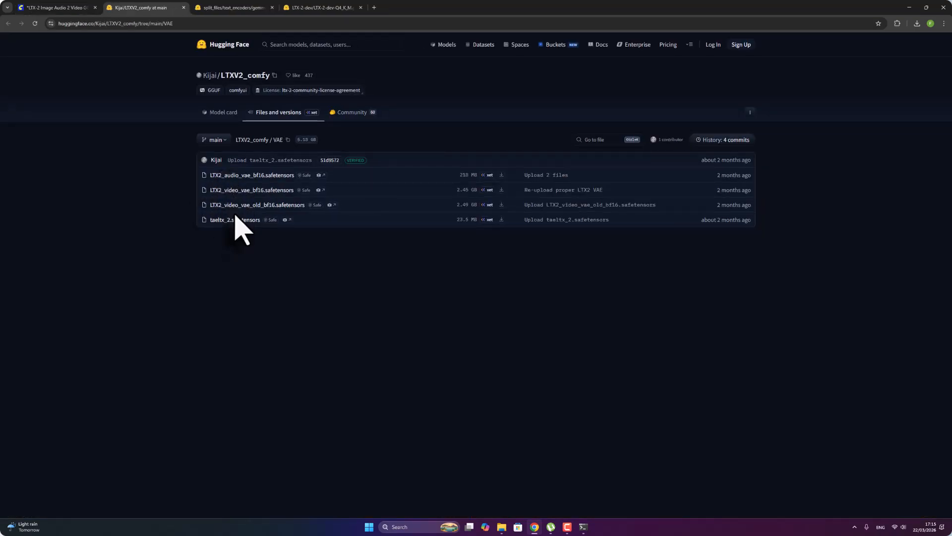
click(501, 527)
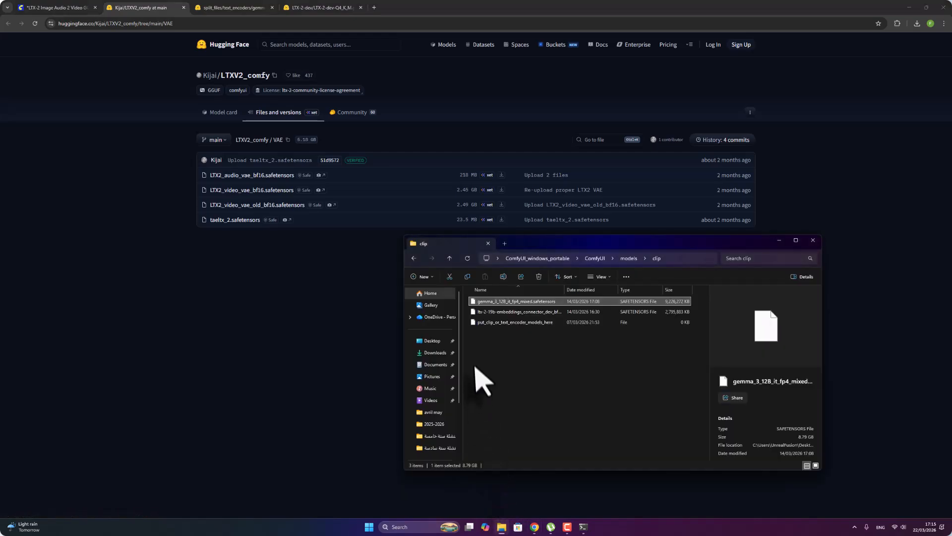
click(627, 258)
scroll(501, 426, down, 2)
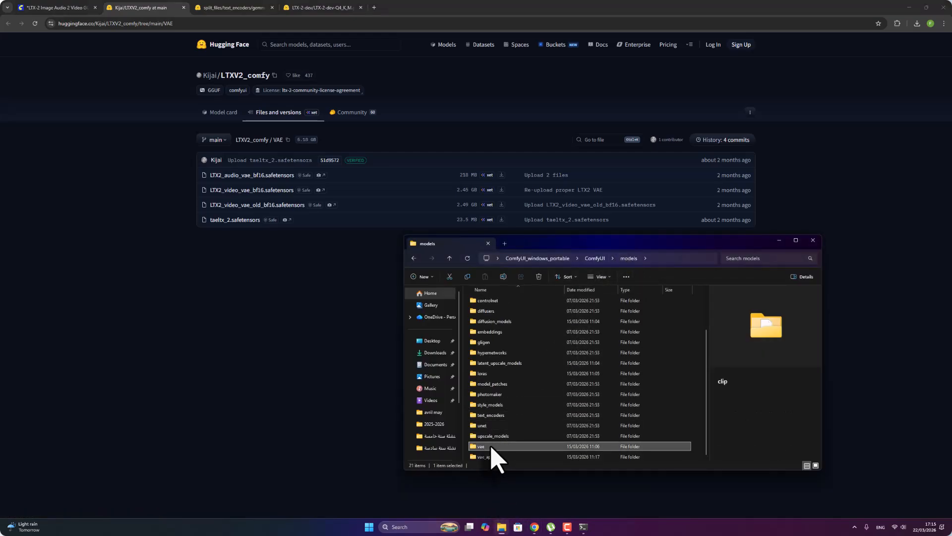
double_click(491, 446)
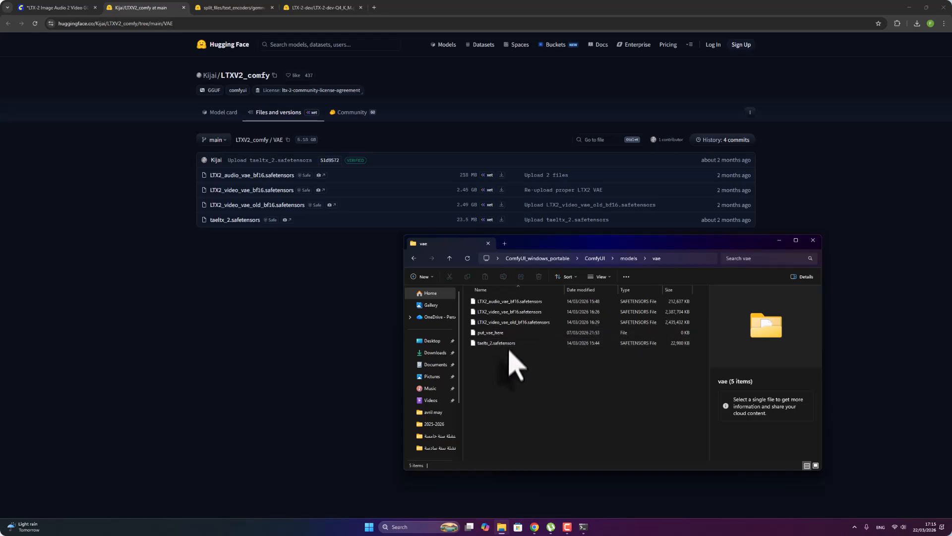
- Return to the ComfyUI note and open the latent_upscale_models folder in File Explorer to check the spatial upscaler file
click(94, 6)
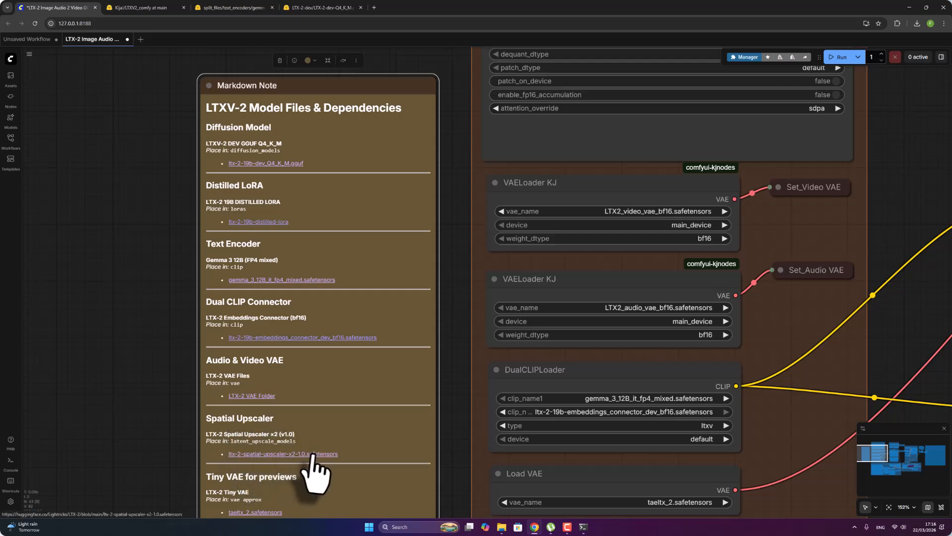
click(502, 526)
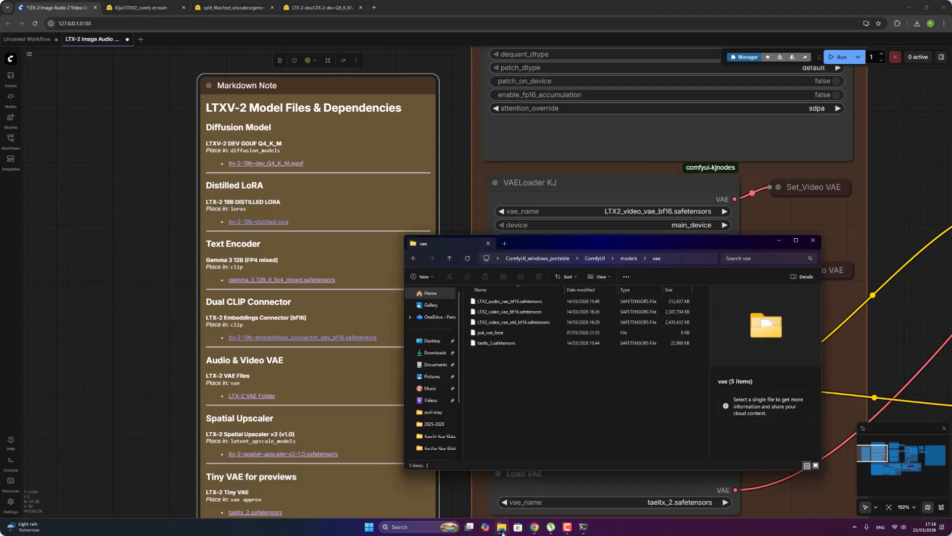
click(629, 258)
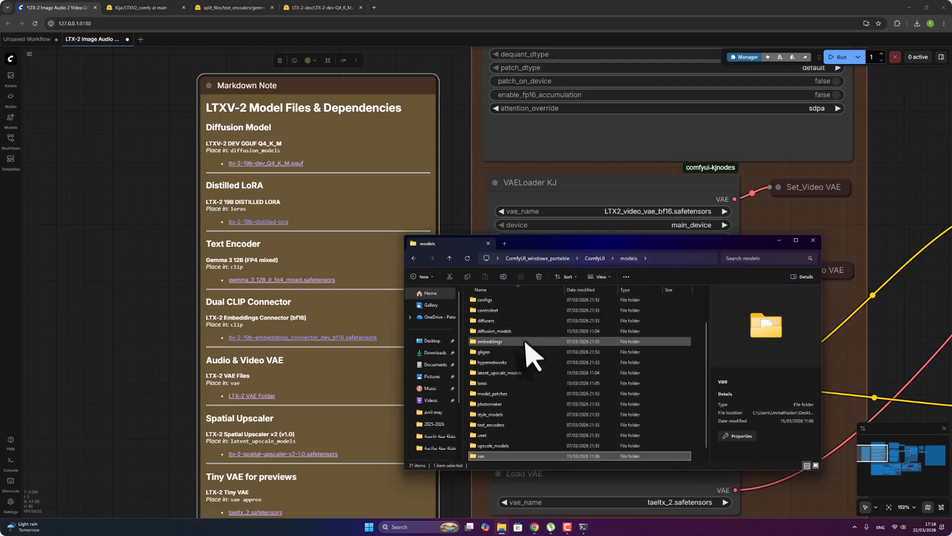
scroll(538, 384, up, 2)
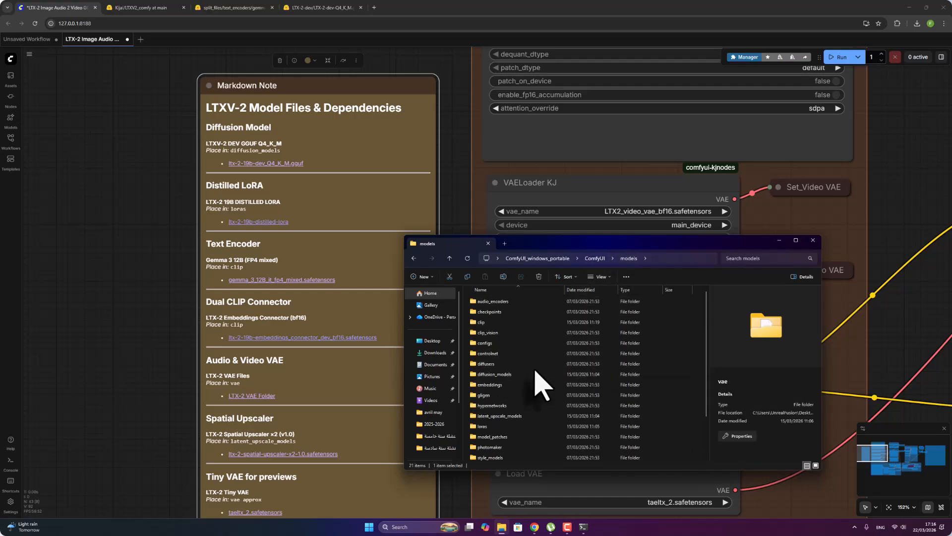
scroll(516, 365, down, 2)
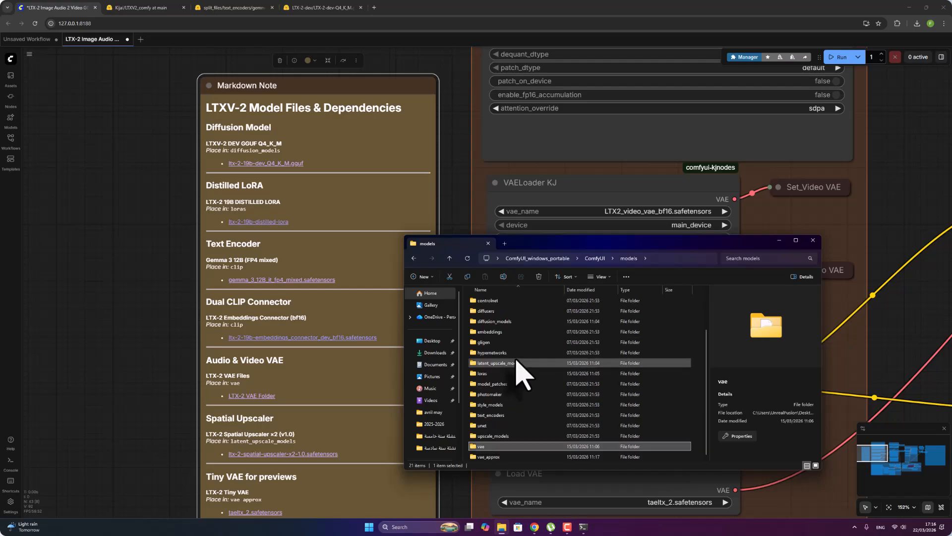
double_click(513, 363)
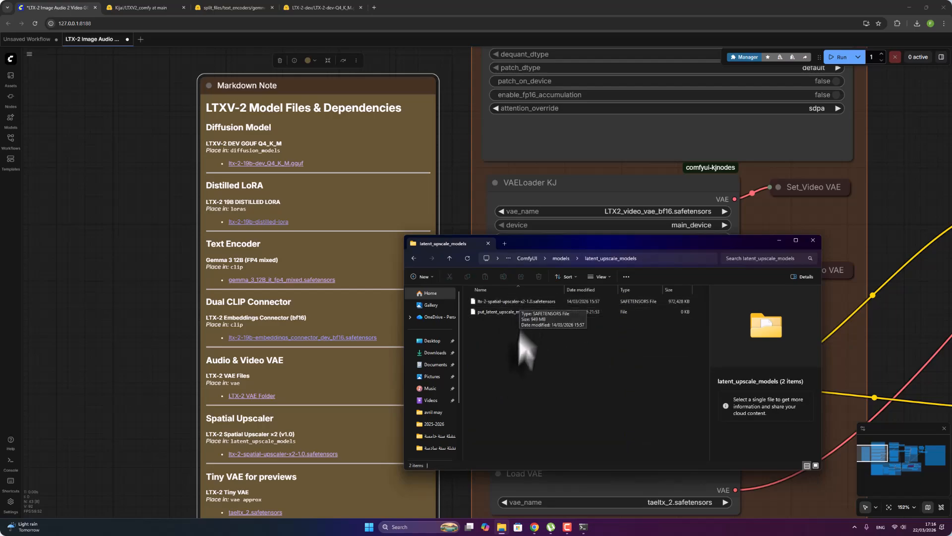
- Open the vae_approx folder inside models and select the preview VAE file taeltx_2.safetensors
click(366, 447)
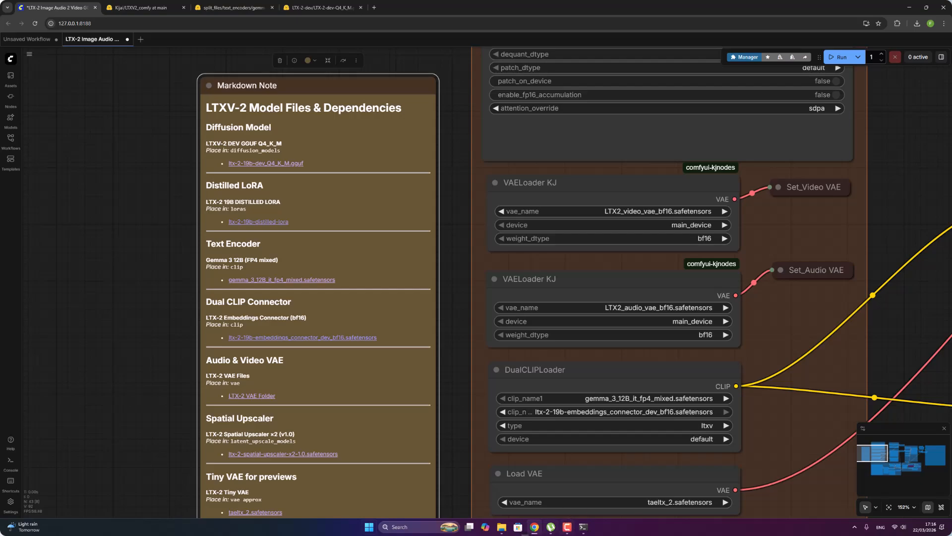
click(502, 528)
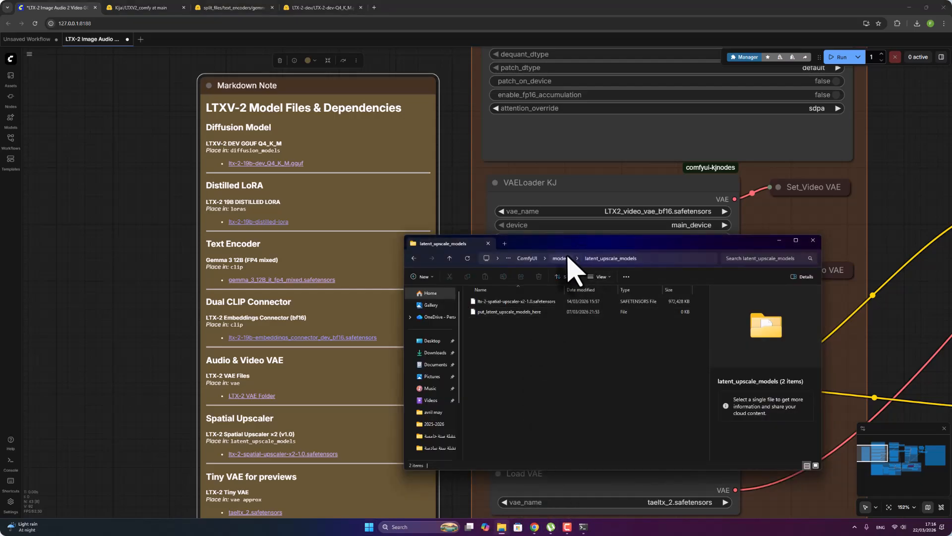
click(559, 258)
double_click(516, 458)
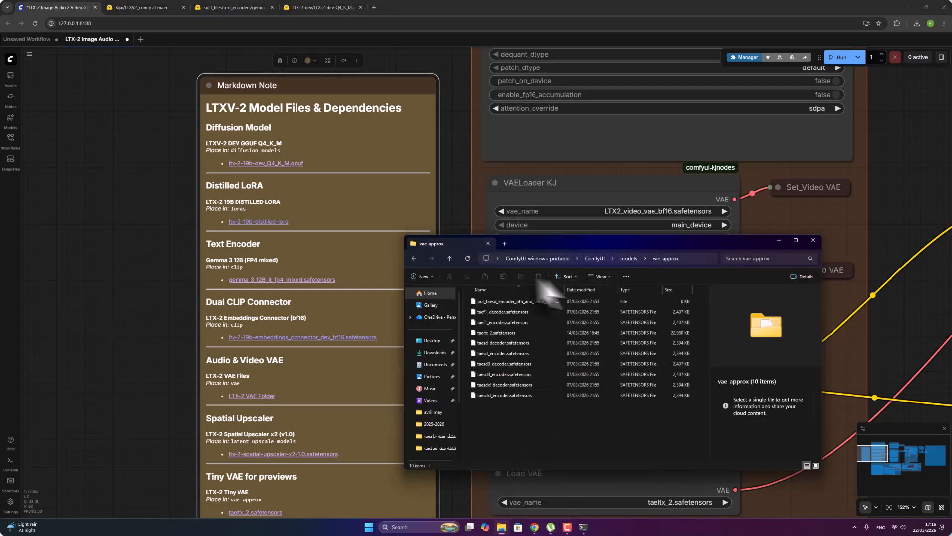
click(488, 332)
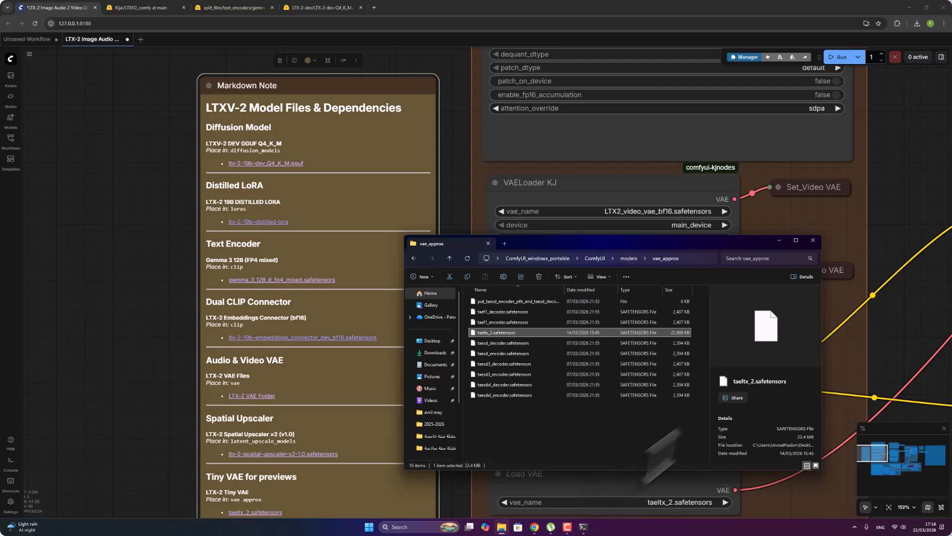
- Close the vae_approx folder window, reload the ComfyUI page, and close the Hugging Face browser tabs
click(809, 241)
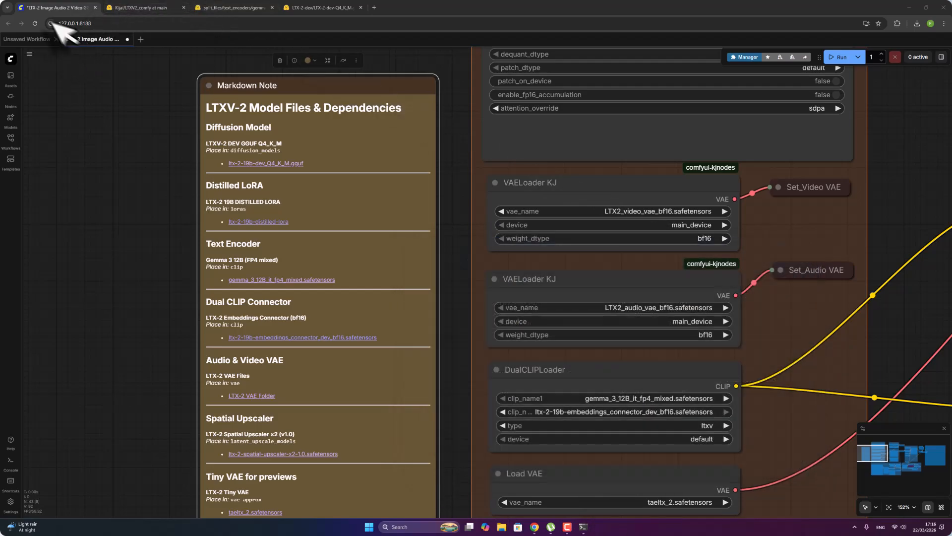
click(35, 23)
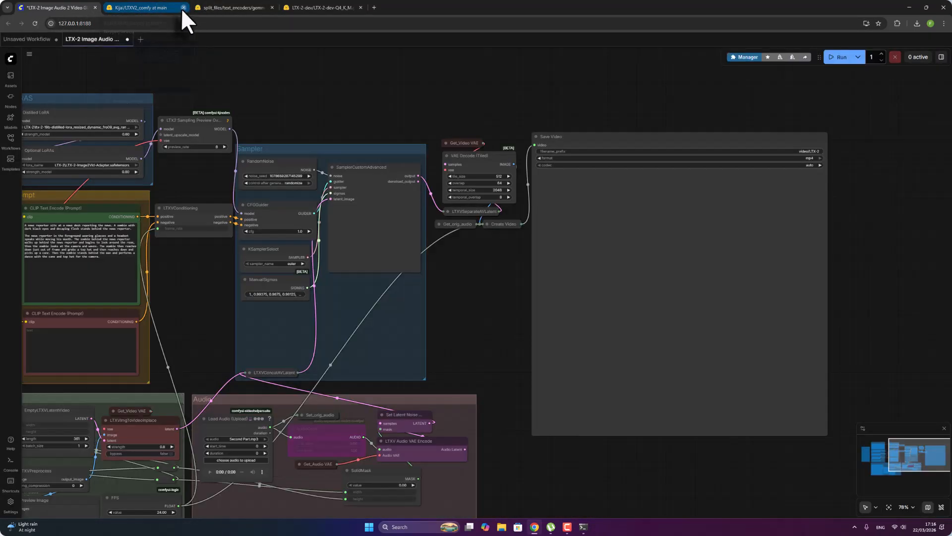
click(184, 8)
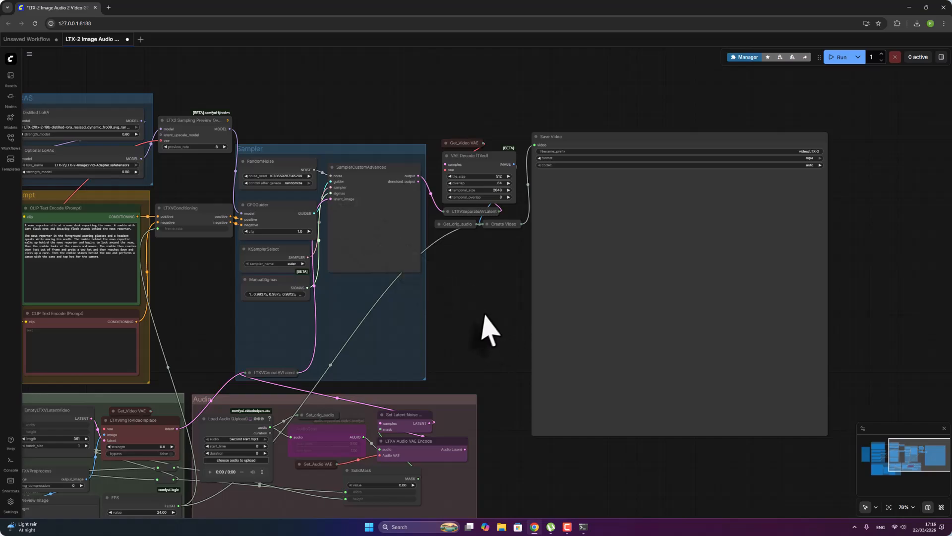
- Set GGUFLoaderKJ's model to LTX-2-dev-Q4_K_M.gguf and its extra model to ltx-2-19b-embeddings_connector_dev_bf16.safetensors
drag(488, 329, 782, 304)
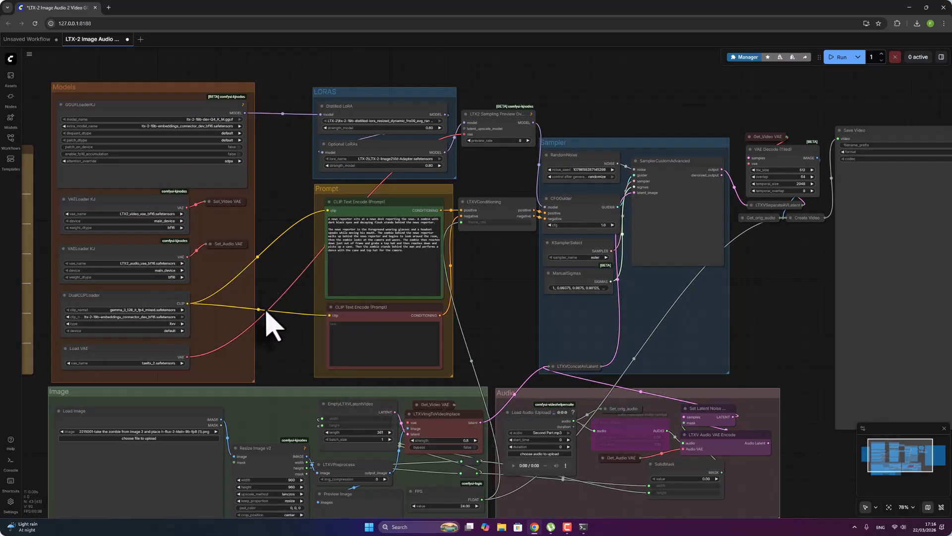
drag(302, 303, 544, 374)
scroll(391, 123, up, 1)
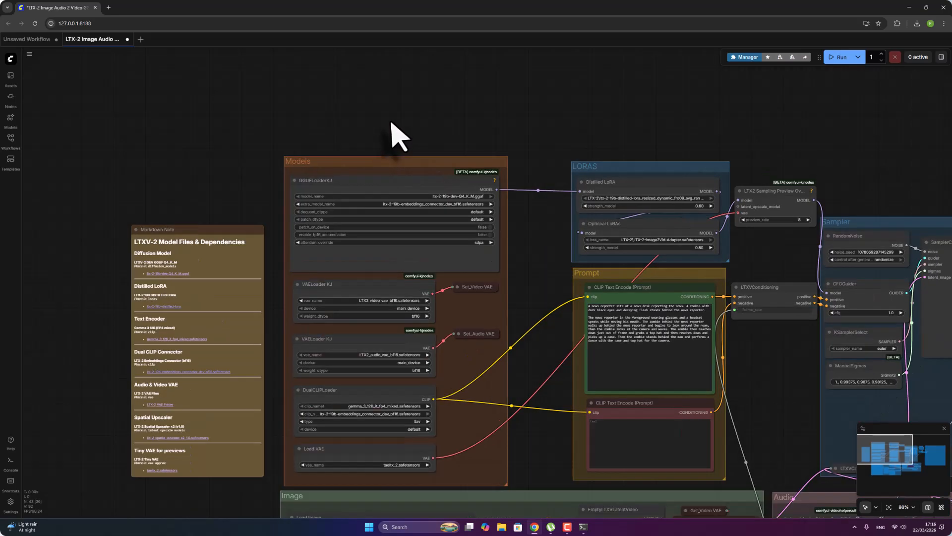
scroll(397, 137, up, 7)
drag(400, 155, 483, 116)
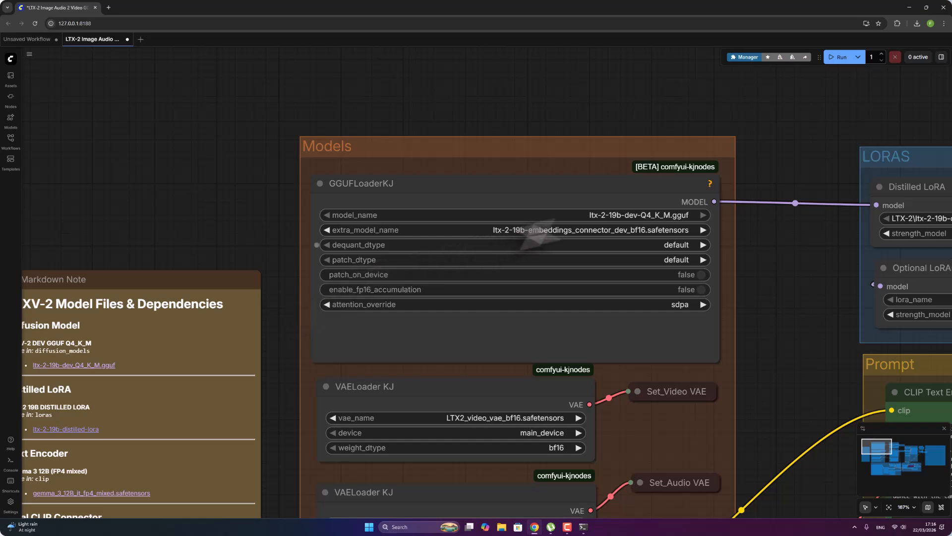
click(640, 220)
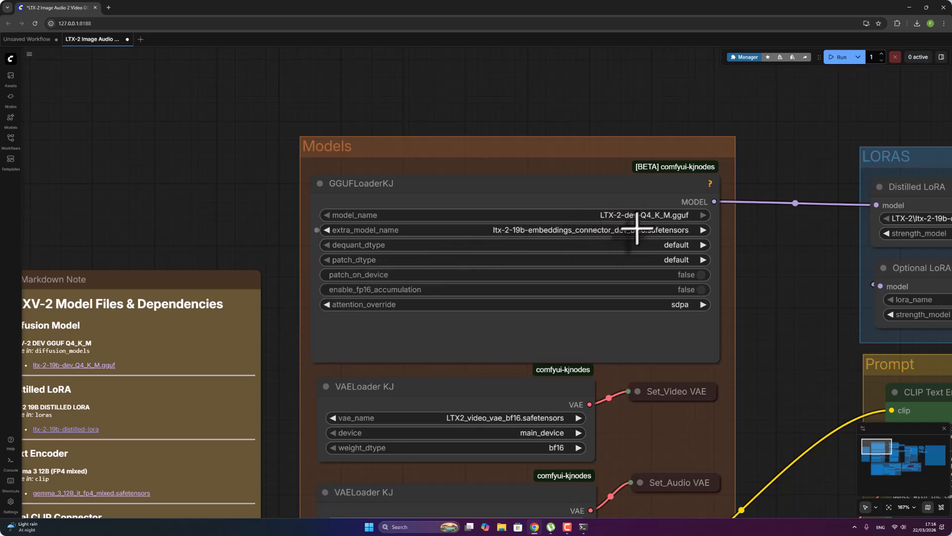
click(636, 230)
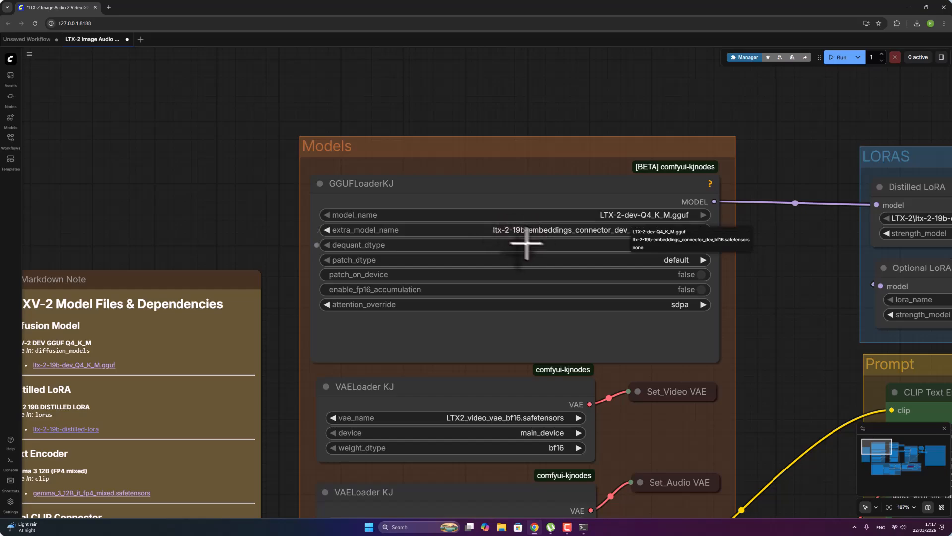
click(644, 240)
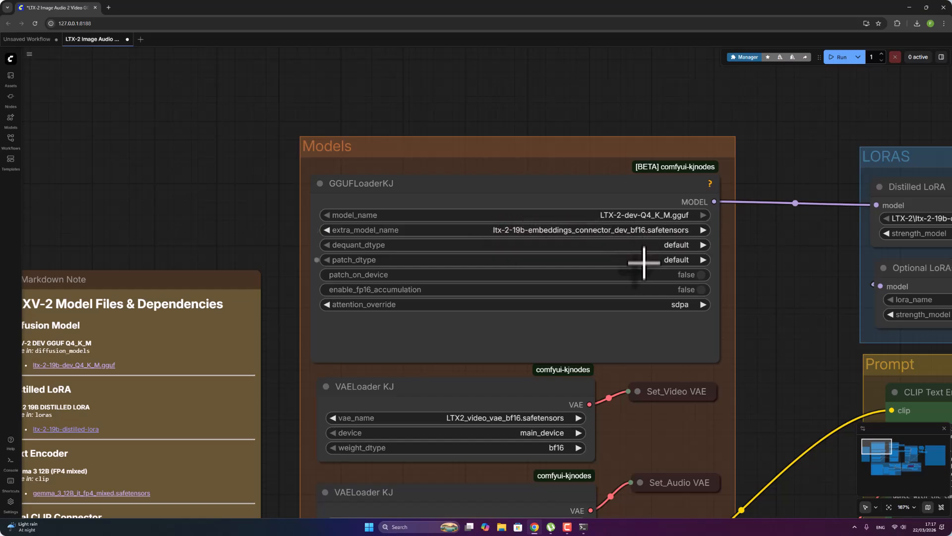
- Select LTX2_video_vae_bf16.safetensors in the video VAELoader KJ node and LTX2_audio_vae_bf16.safetensors in the audio one
scroll(644, 265, down, 3)
drag(748, 348, 740, 201)
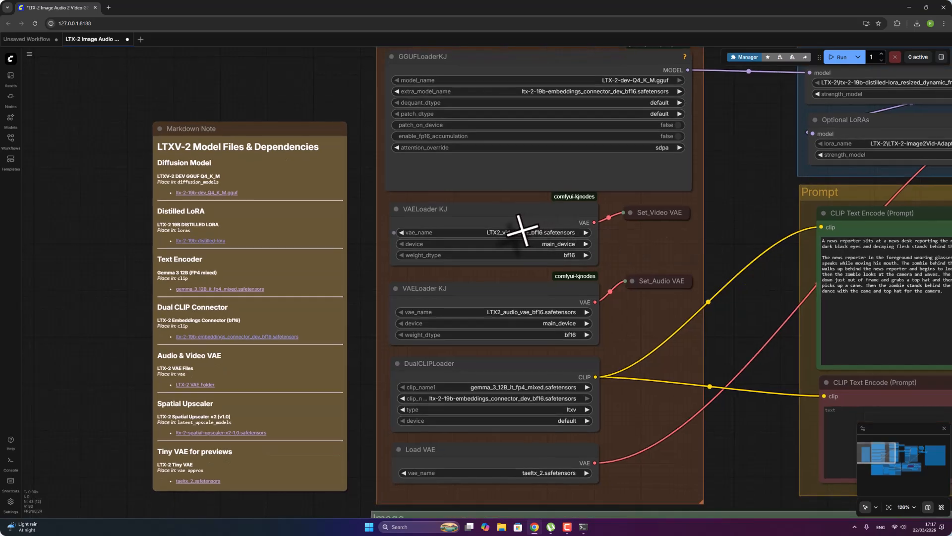
click(522, 232)
click(556, 250)
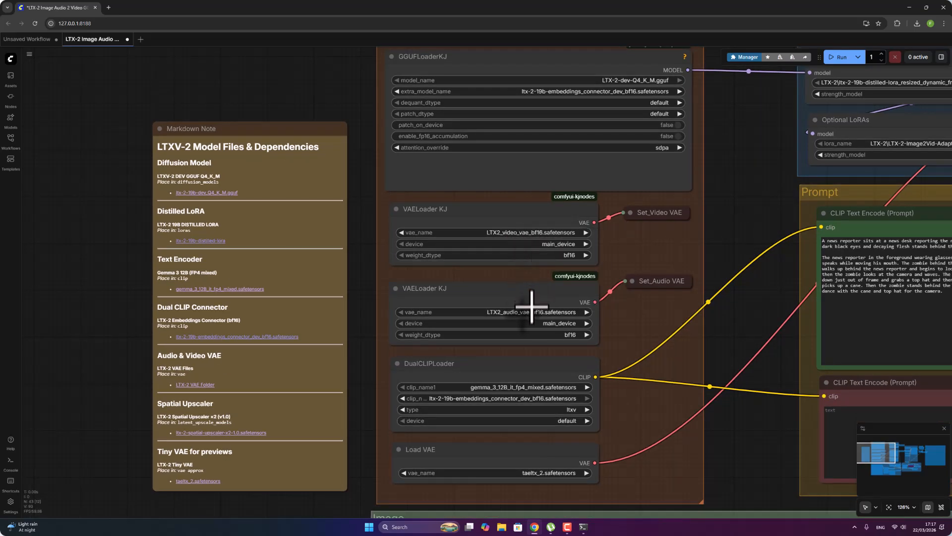
click(529, 311)
click(545, 322)
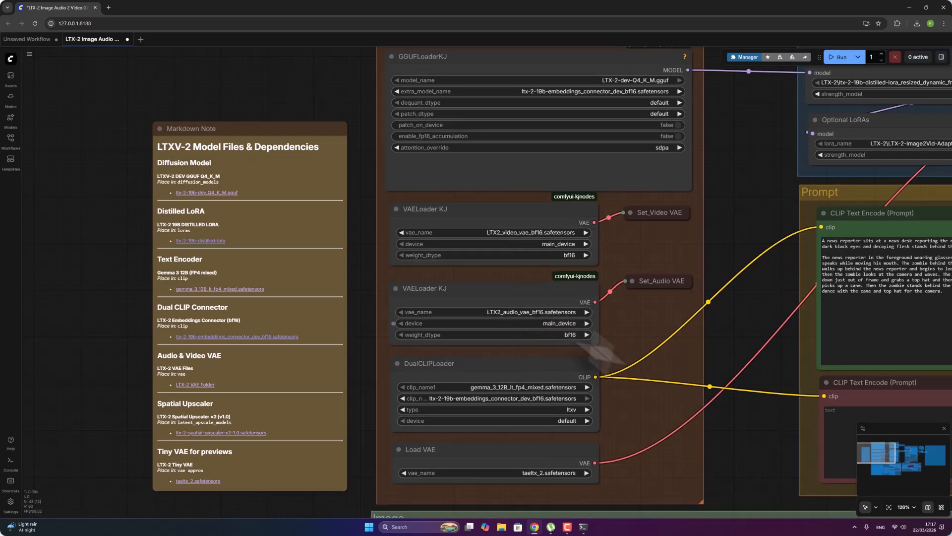
- Select ltx-2-19b-embeddings_connector_dev_bf16.safetensors as the second clip file in the DualCLIPLoader node
scroll(722, 293, down, 3)
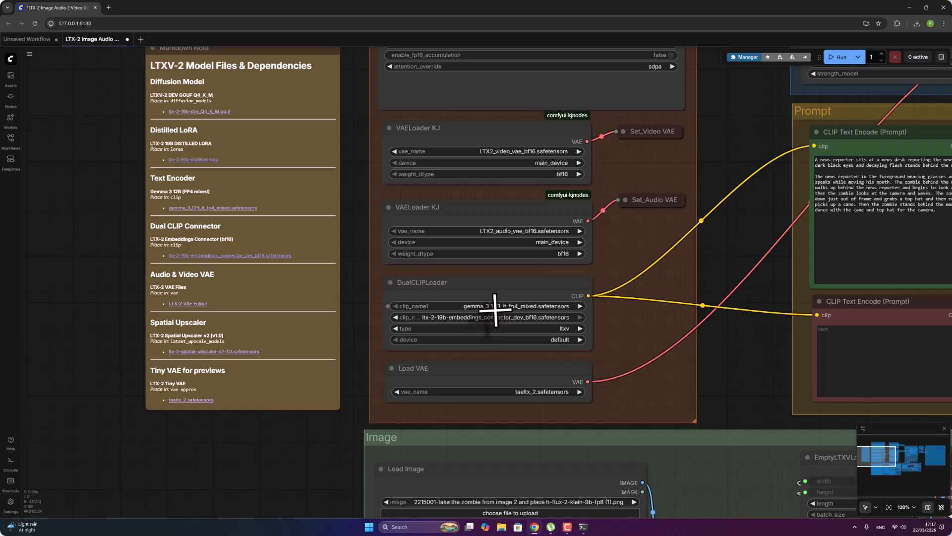
click(545, 318)
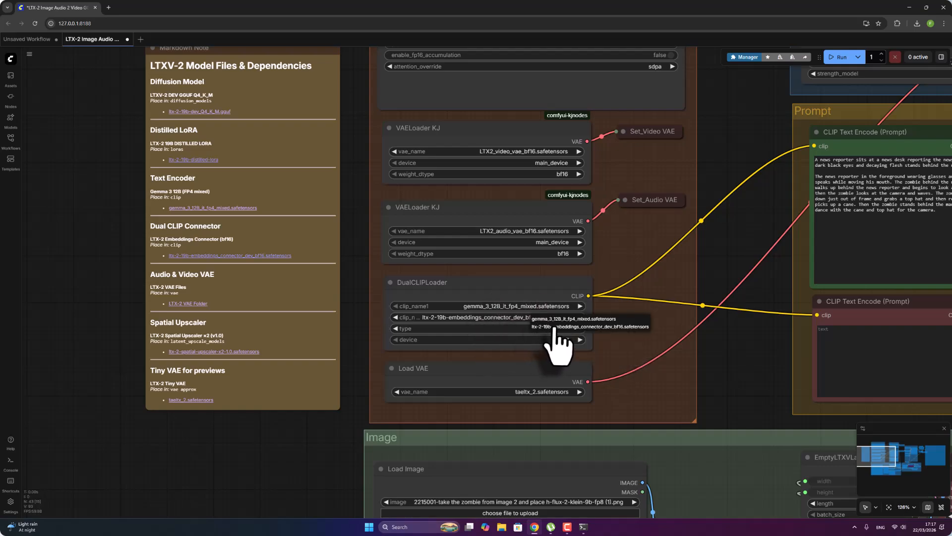
click(555, 327)
- Set both the Distilled LoRA and Optional LoRAs nodes to the ltx-2-19b-distilled-lora_resized_dynamic_fro09_avg_rank_175 file
scroll(659, 357, down, 3)
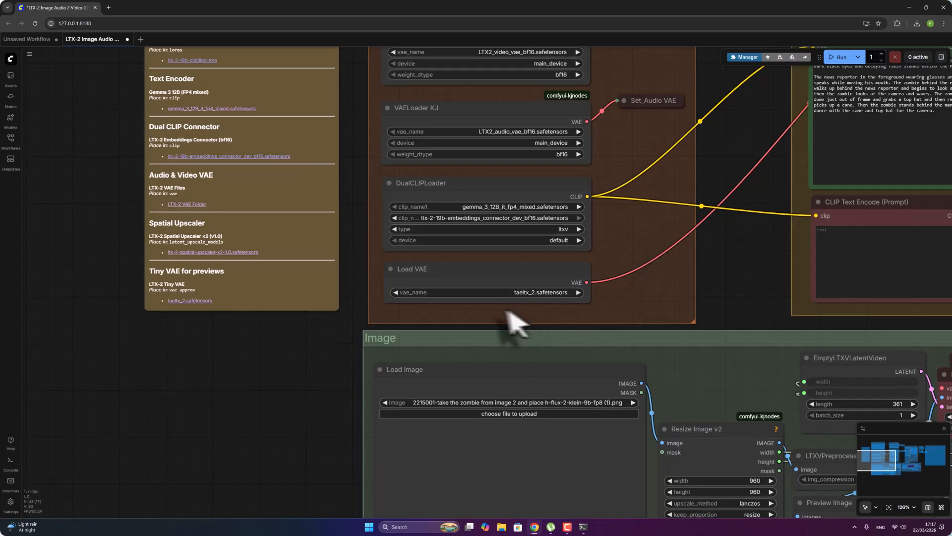
drag(726, 233, 419, 448)
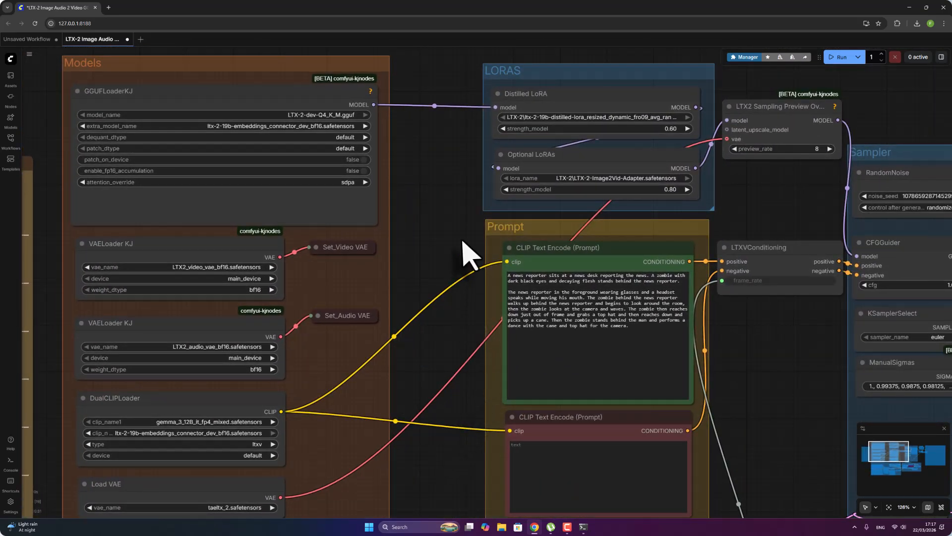
scroll(464, 243, up, 2)
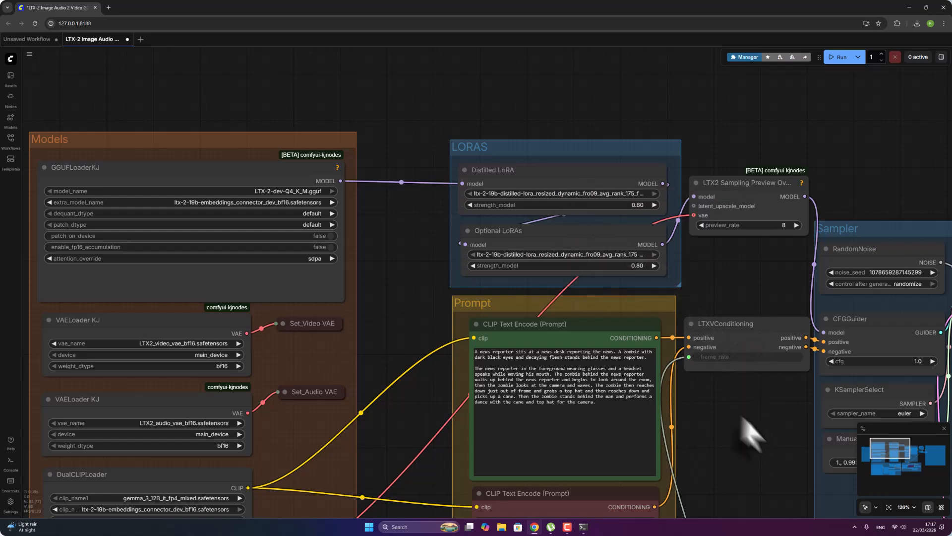
- Work out the clip duration in Calculator by dividing the latent video length of 361 by 24 FPS, and close Calculator
scroll(780, 228, down, 5)
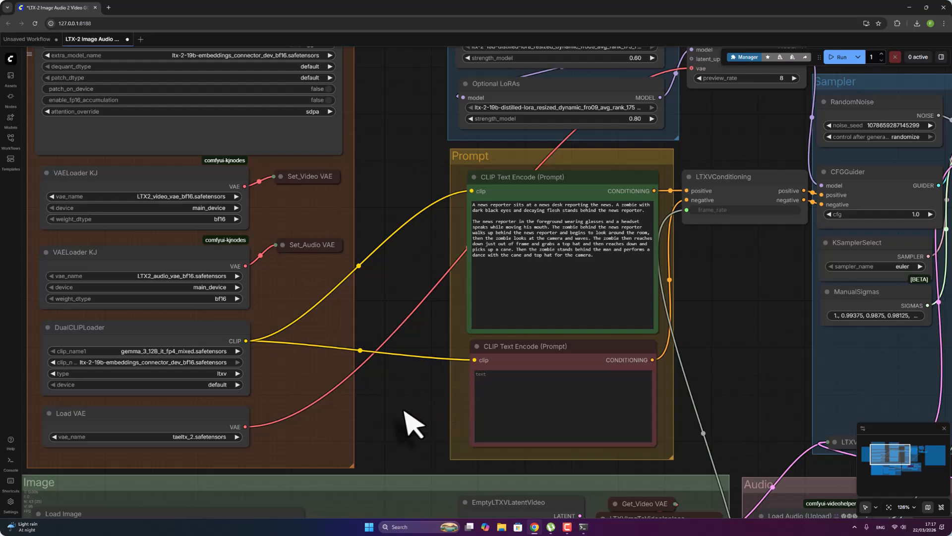
drag(402, 407, 527, 124)
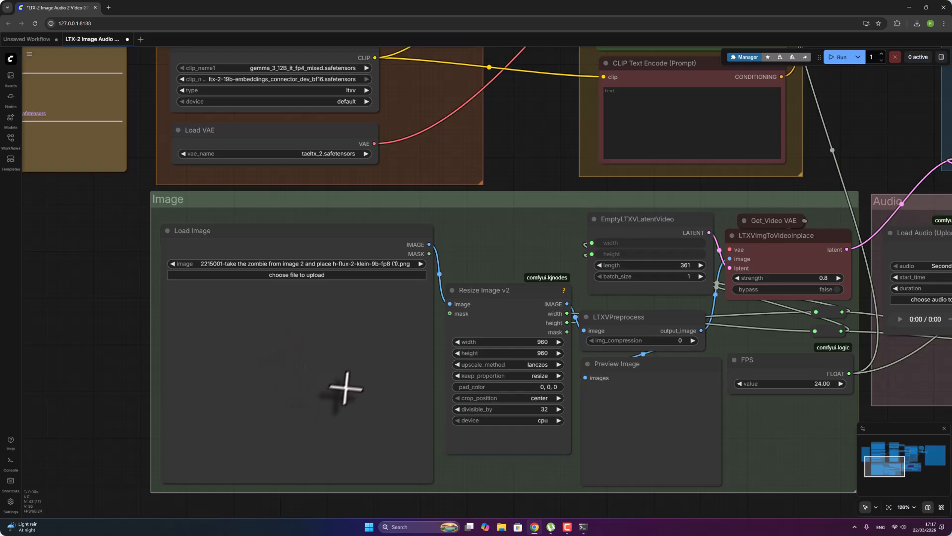
drag(551, 501, 387, 526)
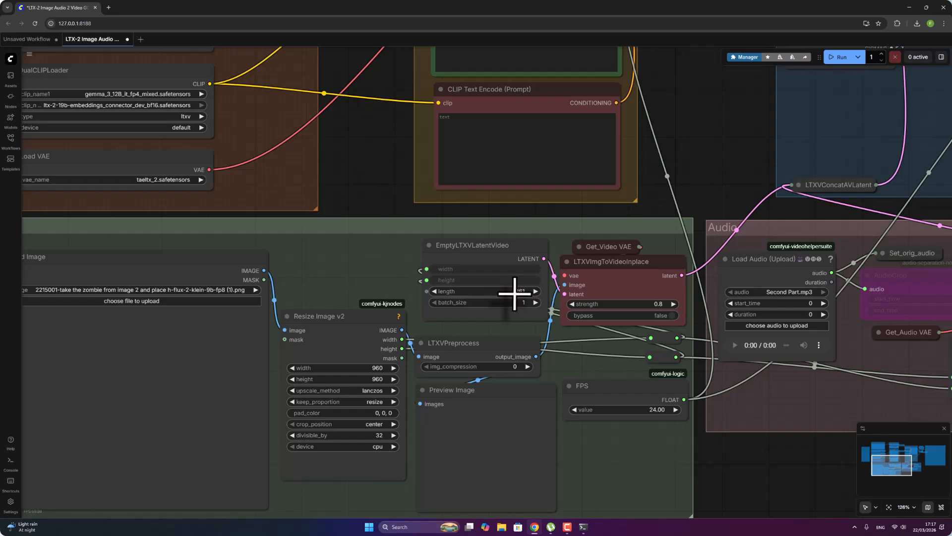
click(401, 526)
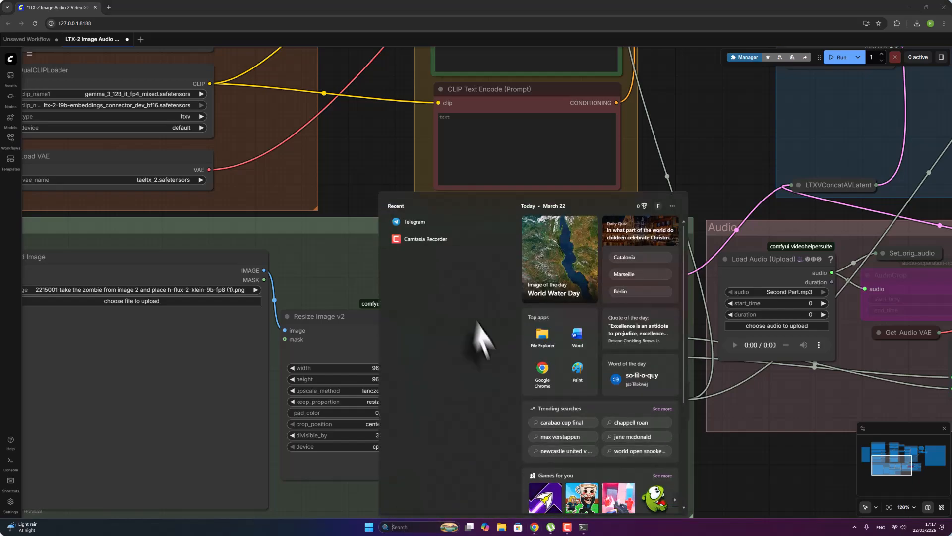
click(369, 527)
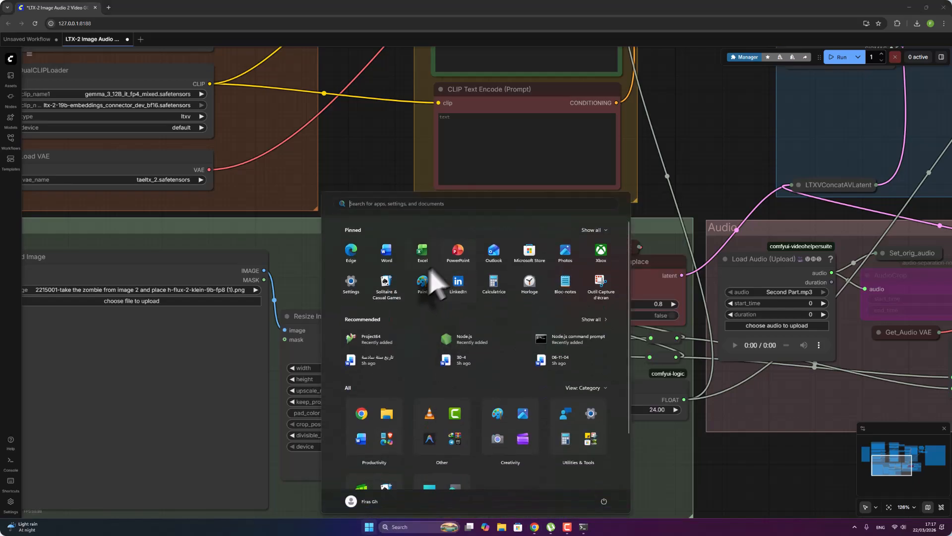
click(495, 281)
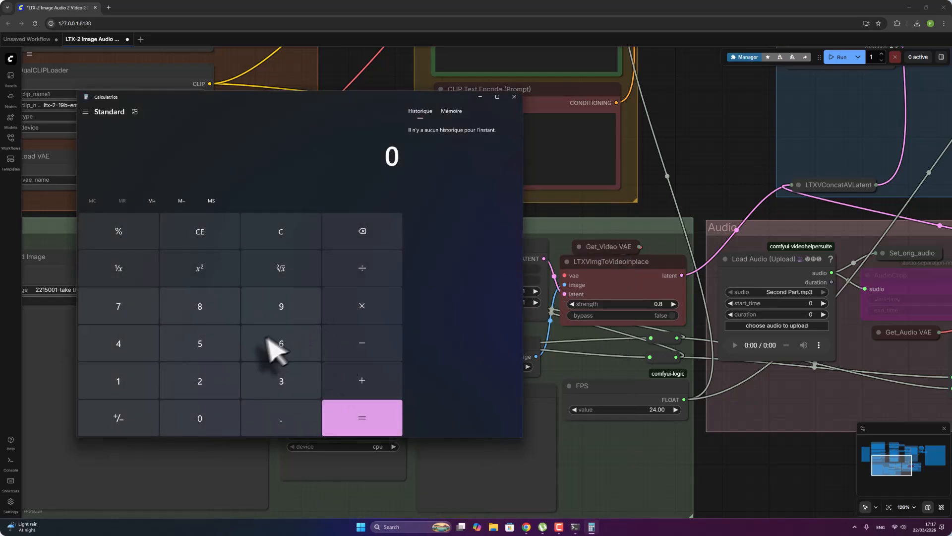
click(281, 382)
click(275, 350)
click(144, 389)
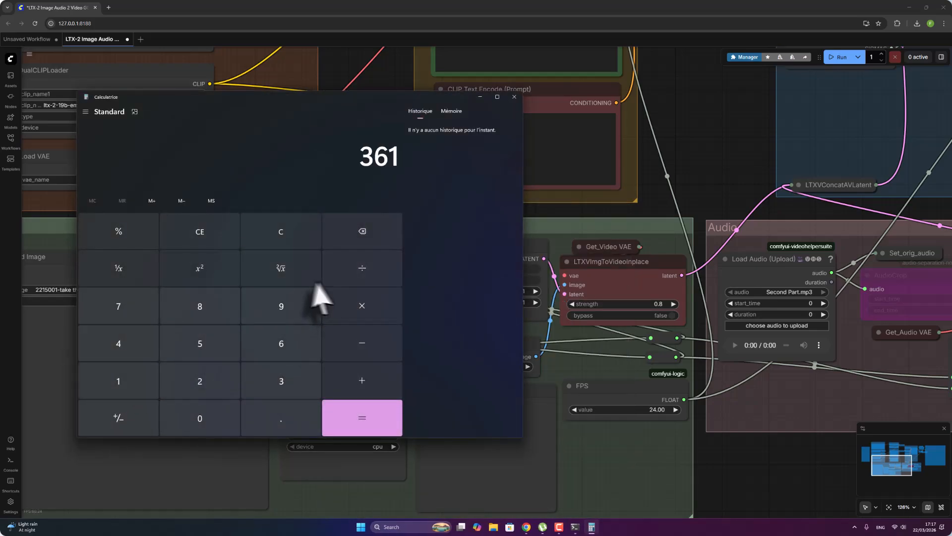
click(347, 275)
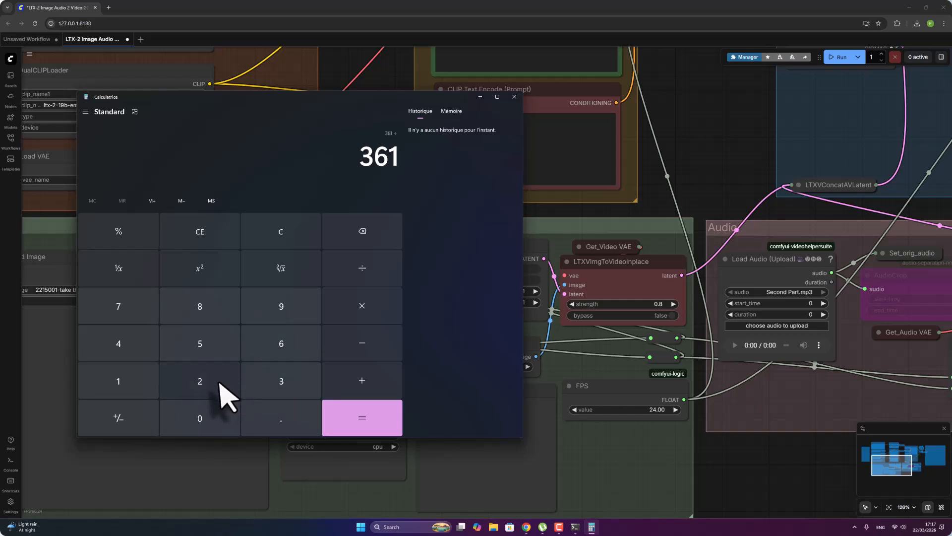
click(227, 395)
click(151, 347)
click(378, 425)
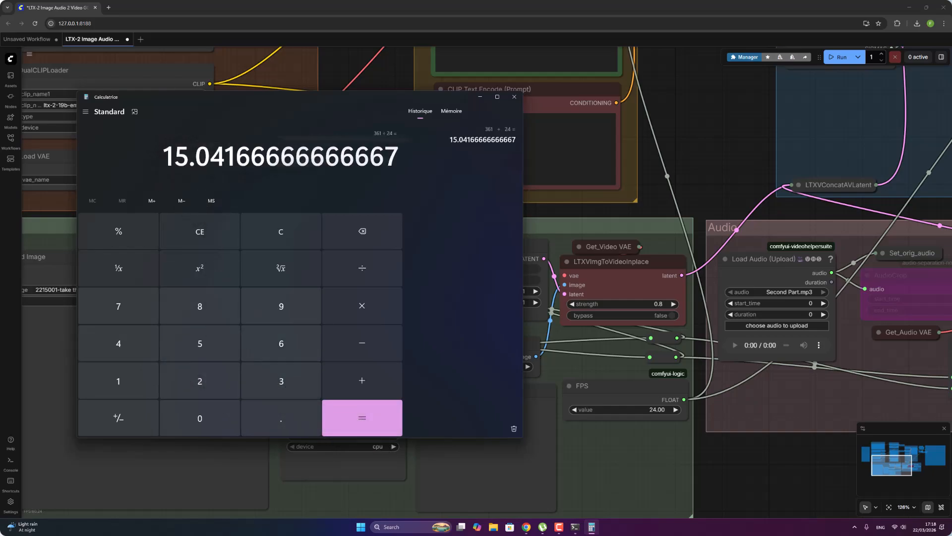
click(514, 97)
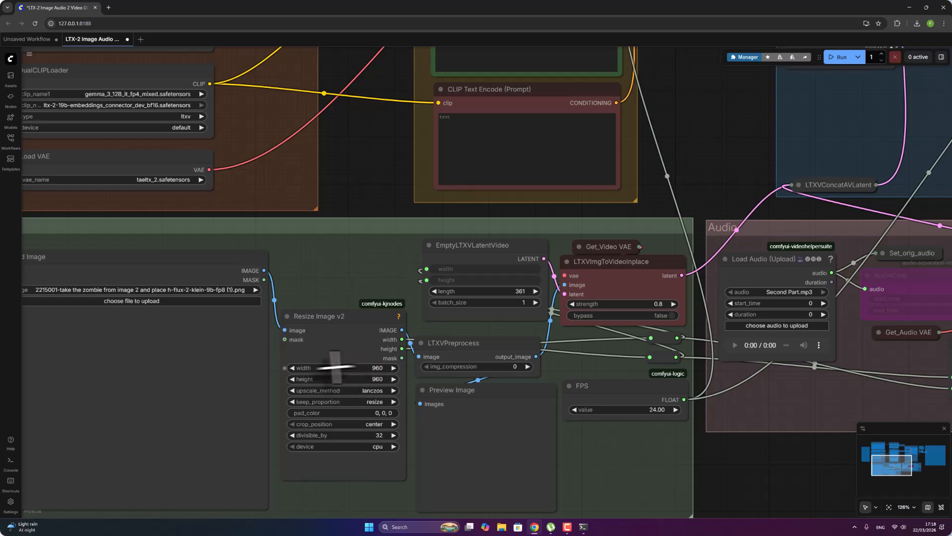
- Set both the width and height of the Resize Image v2 node to 512
click(379, 368)
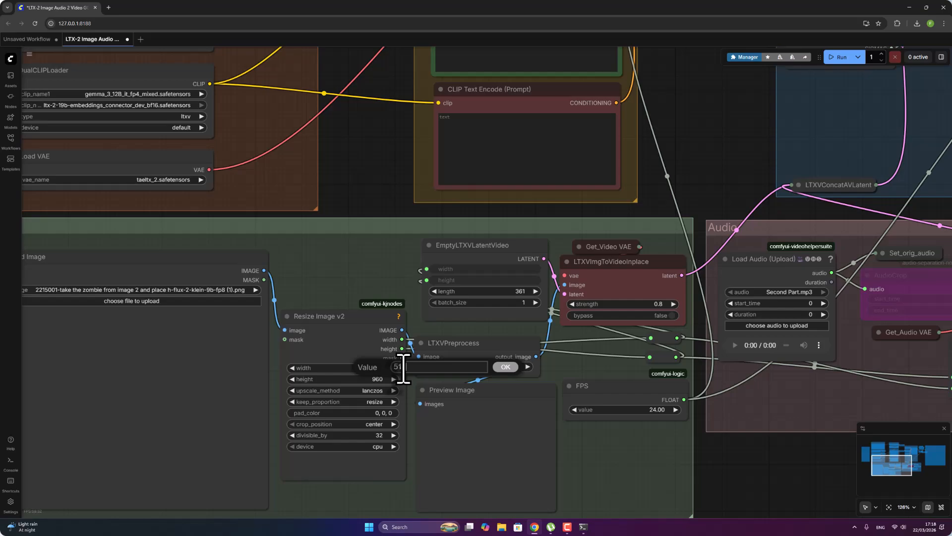
click(506, 367)
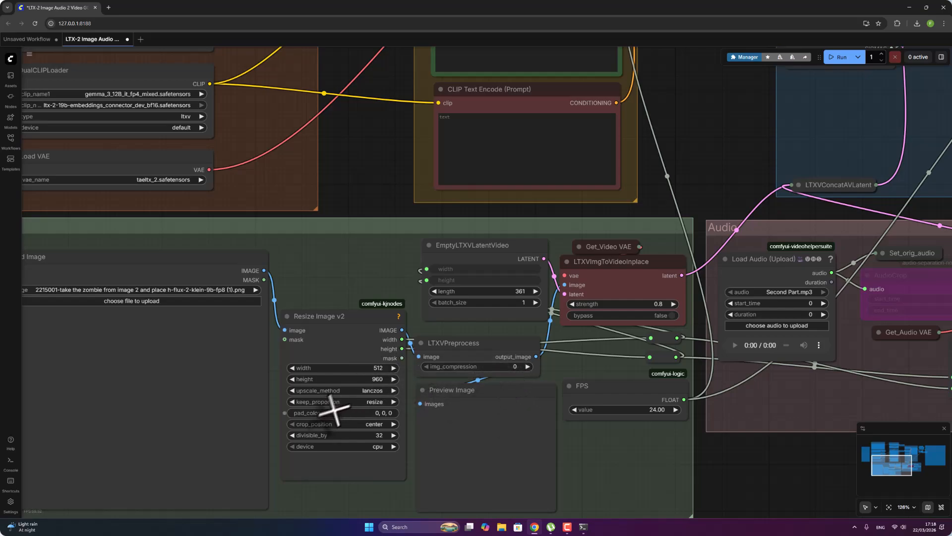
click(379, 379)
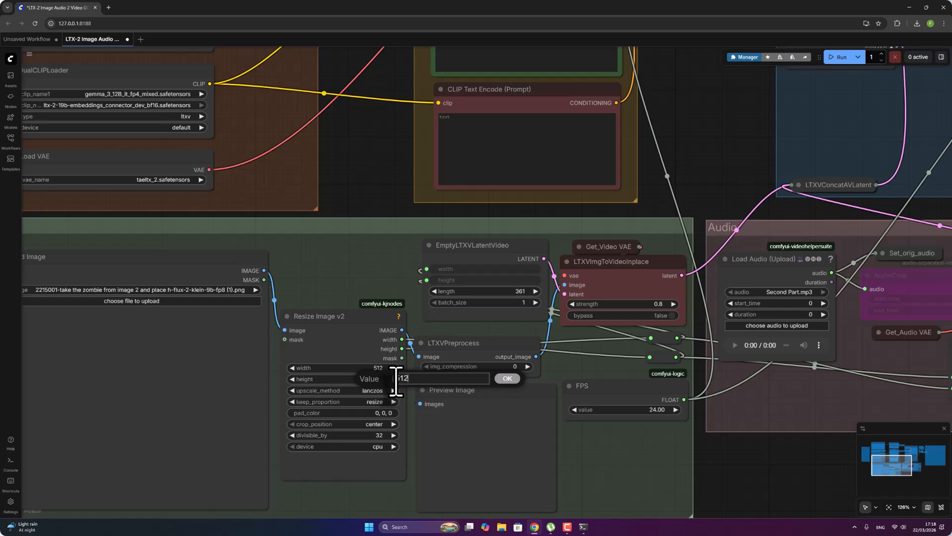
click(510, 381)
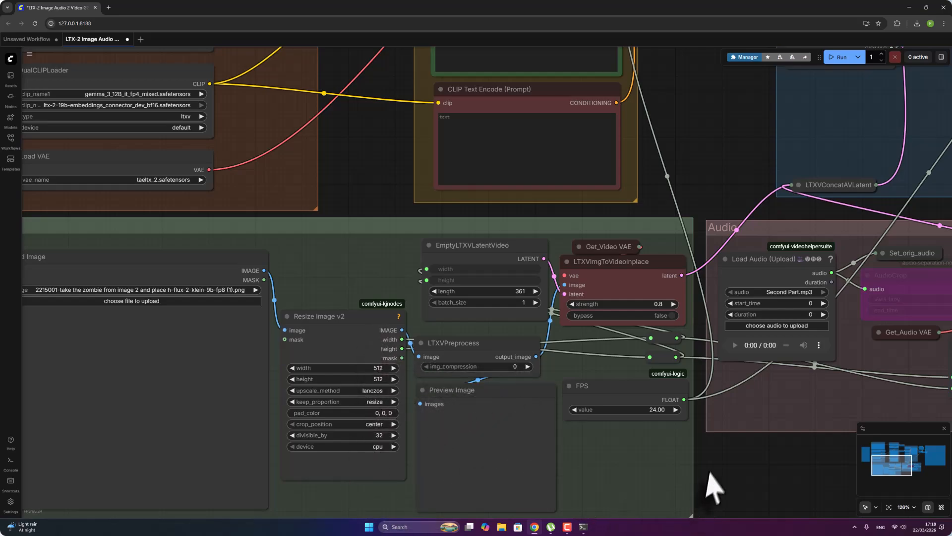
- Load the image "Confident YouTuber with play button" from the Desktop into the Load Image node
drag(749, 463, 608, 475)
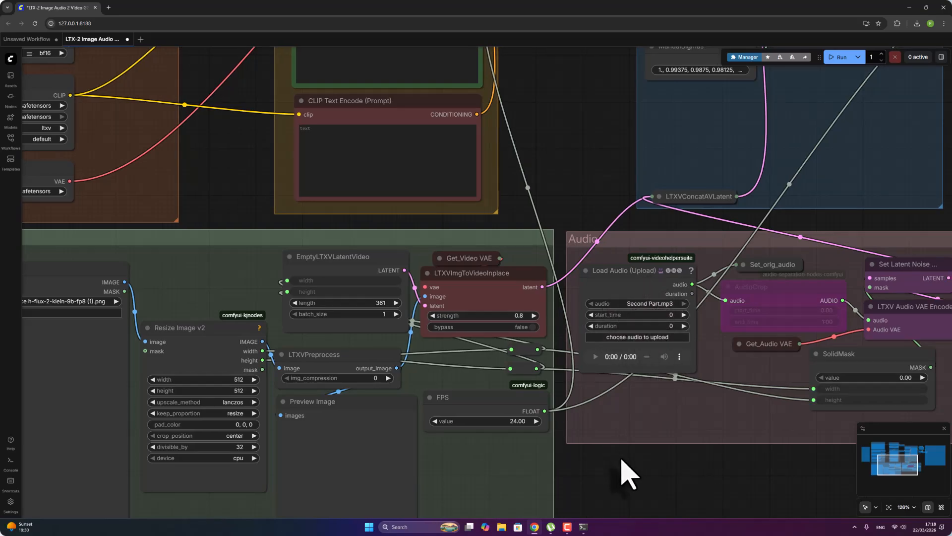
drag(620, 458, 689, 451)
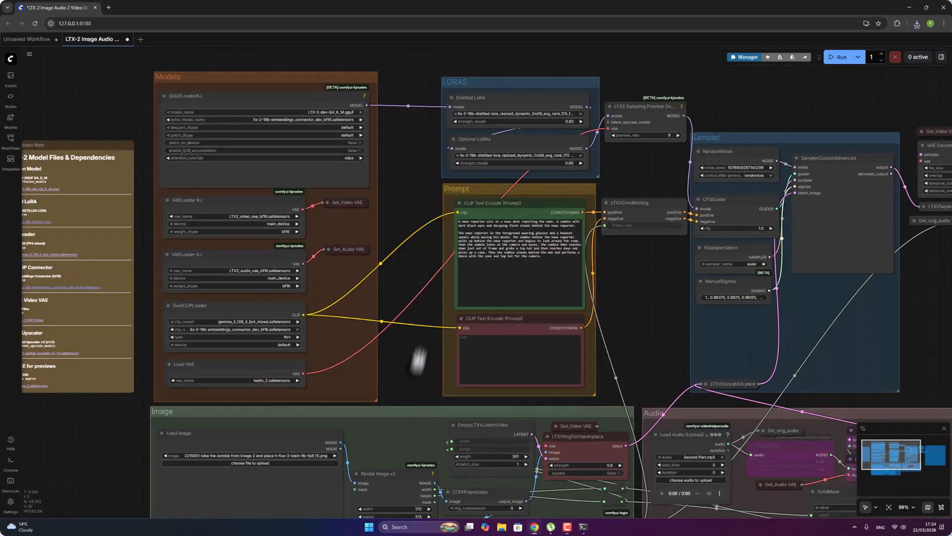
drag(420, 366, 440, 248)
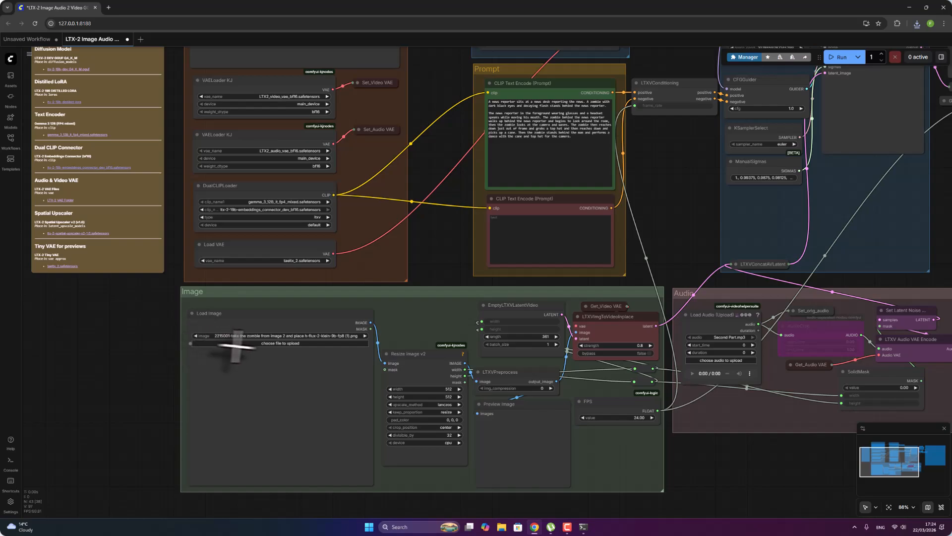
scroll(264, 346, up, 4)
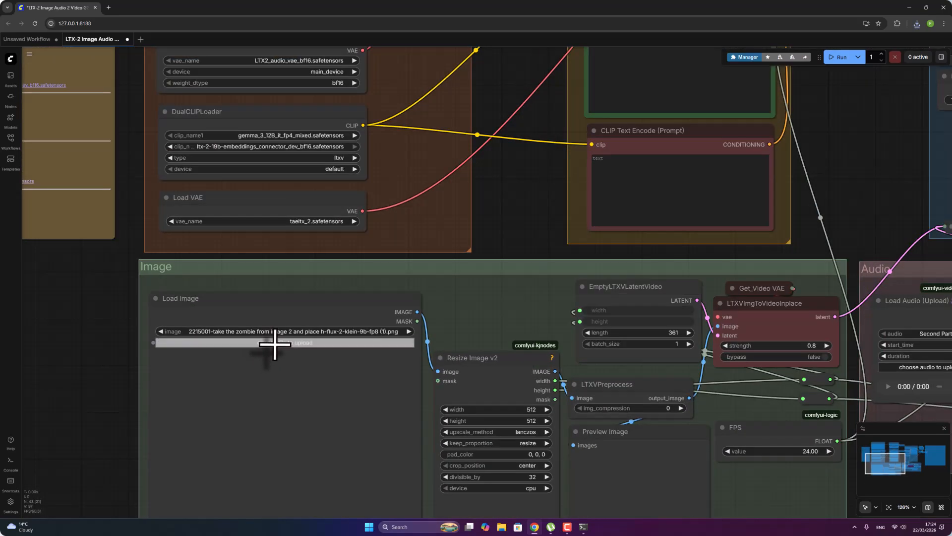
click(276, 345)
click(144, 179)
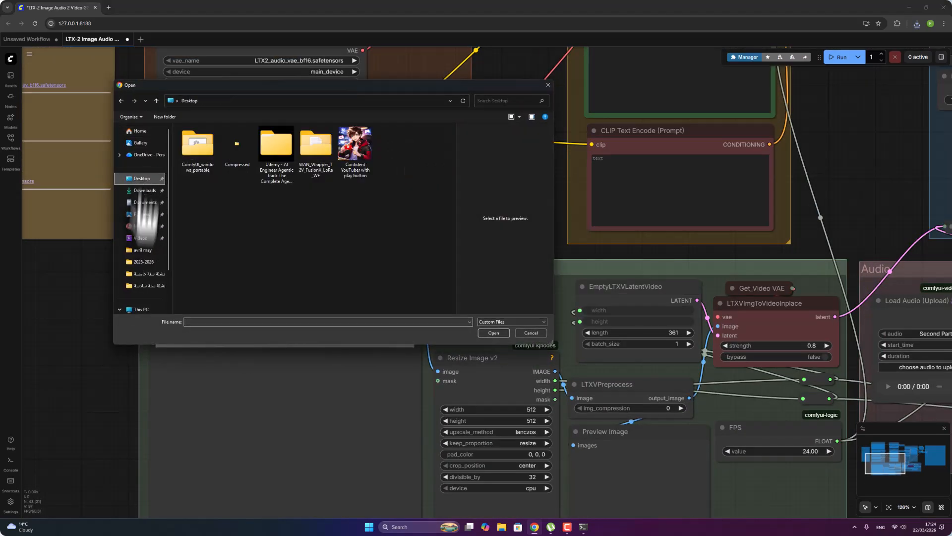
double_click(371, 160)
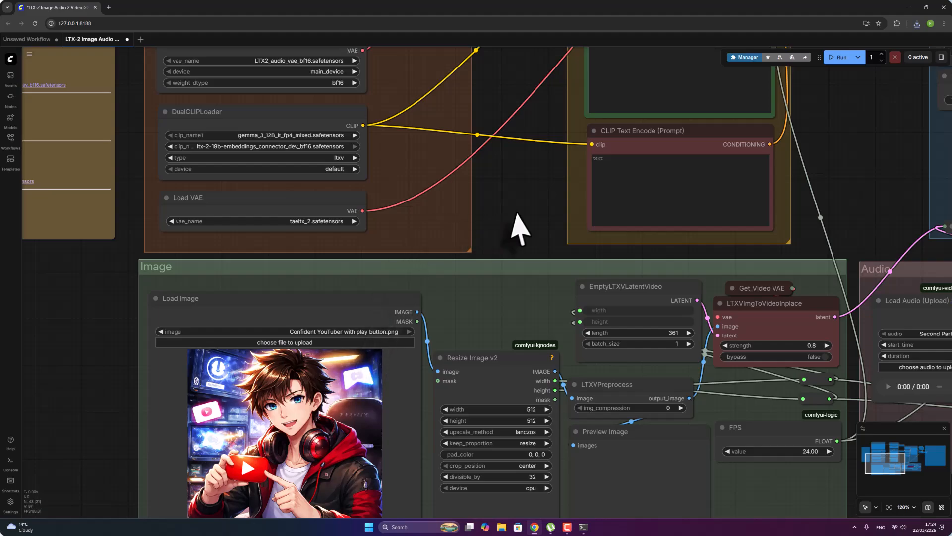
- Open the Anime-style YouTuber text file from the desktop and delete its speech, duration, style and camera lines
drag(514, 223, 432, 357)
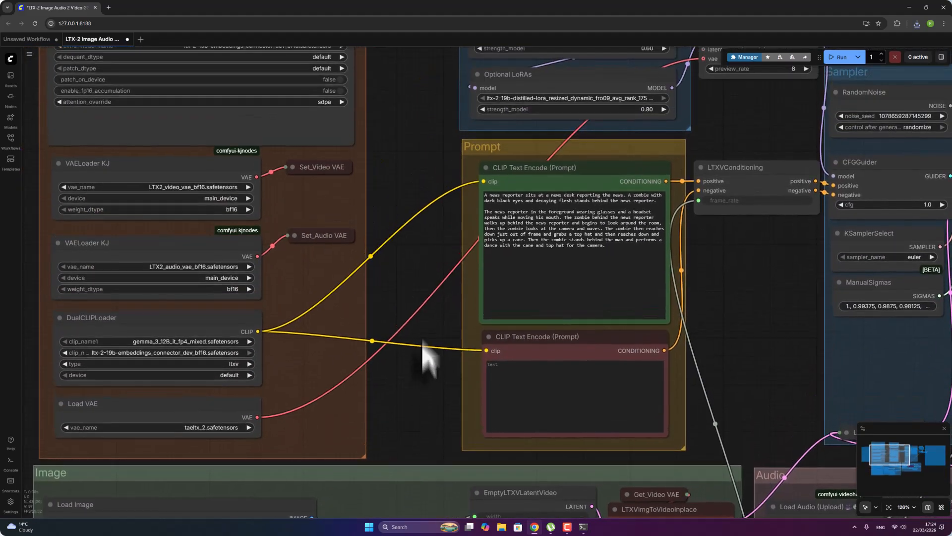
drag(440, 270, 363, 379)
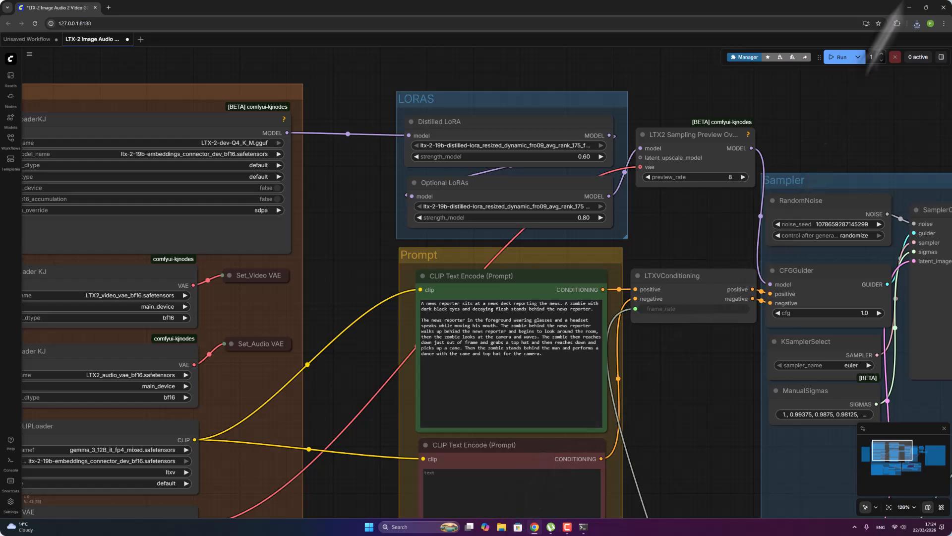
click(909, 7)
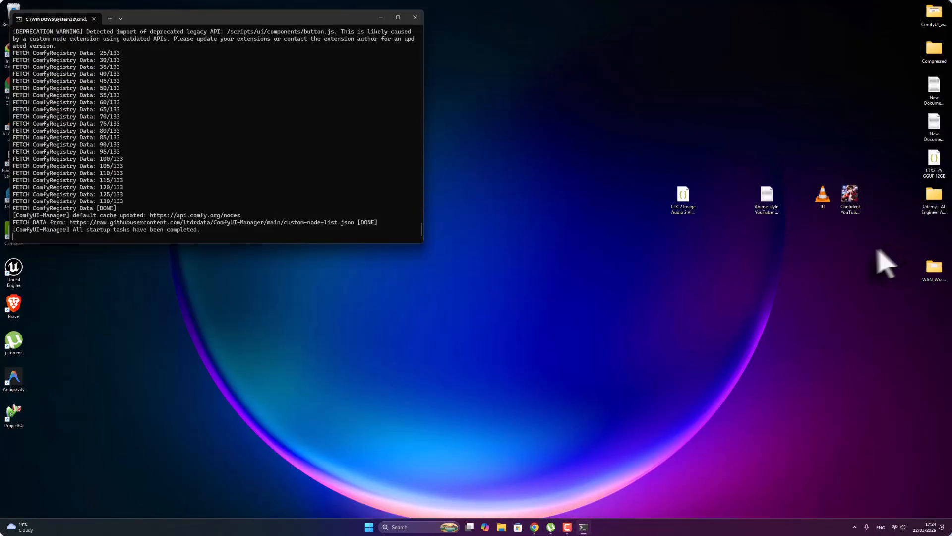
double_click(769, 196)
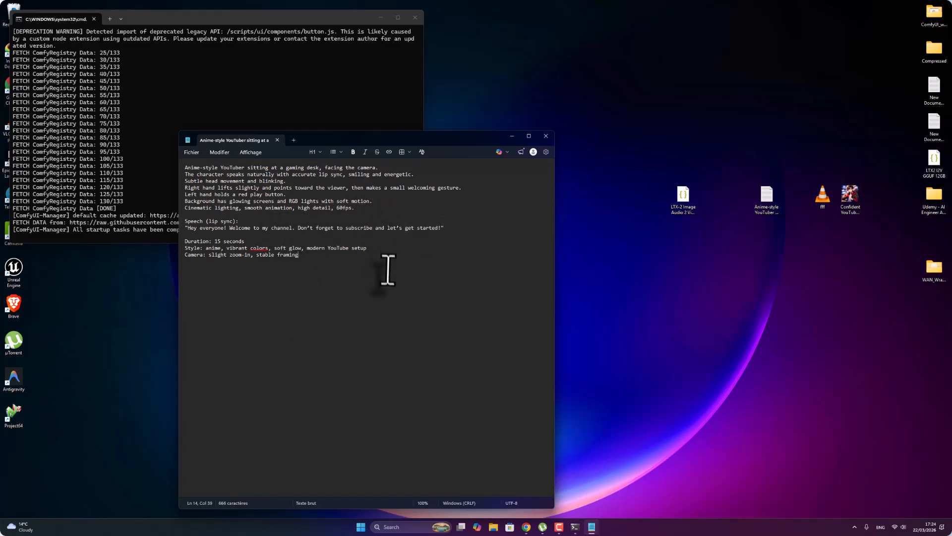
drag(300, 255, 161, 222)
key(BackSpace)
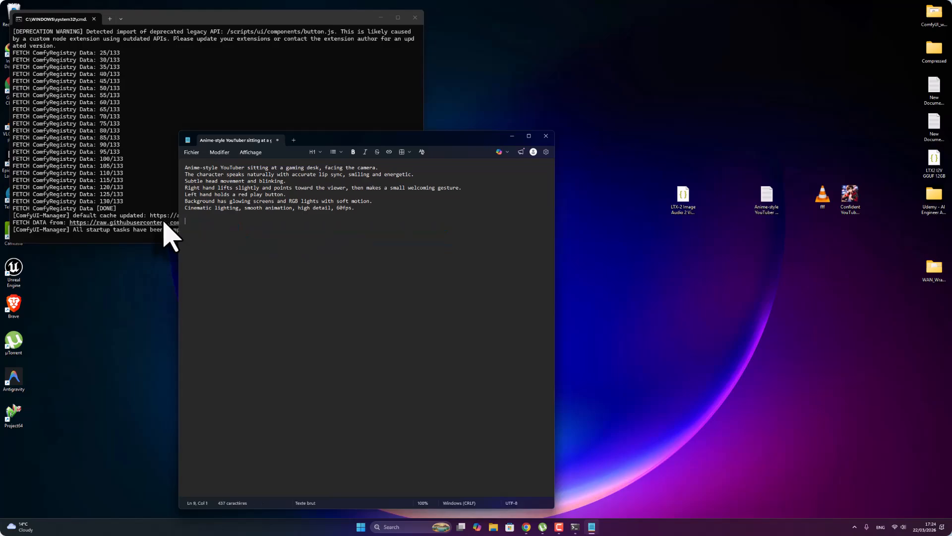
- Copy the remaining Anime-style YouTuber description and replace the whole text of the green CLIP Text Encode prompt in ComfyUI with it
drag(374, 213, 174, 155)
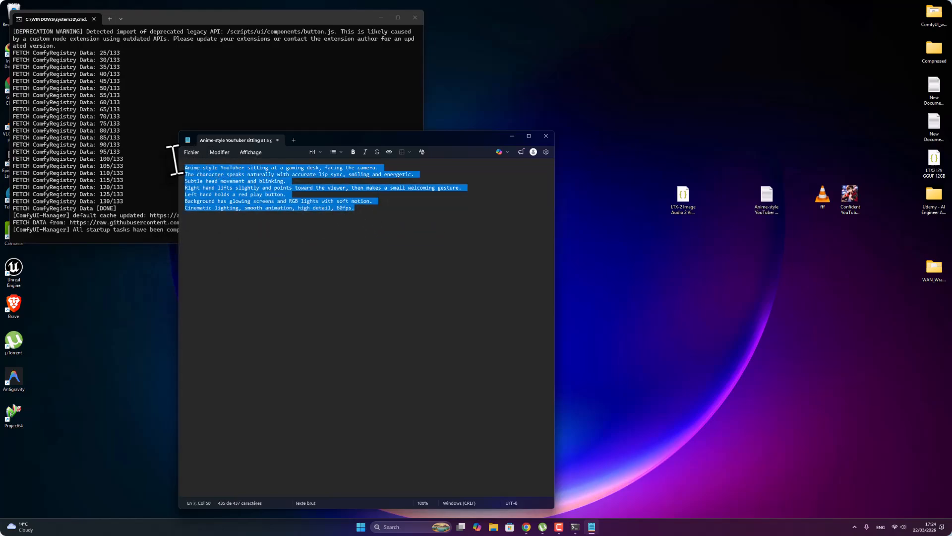
right_click(199, 173)
click(235, 178)
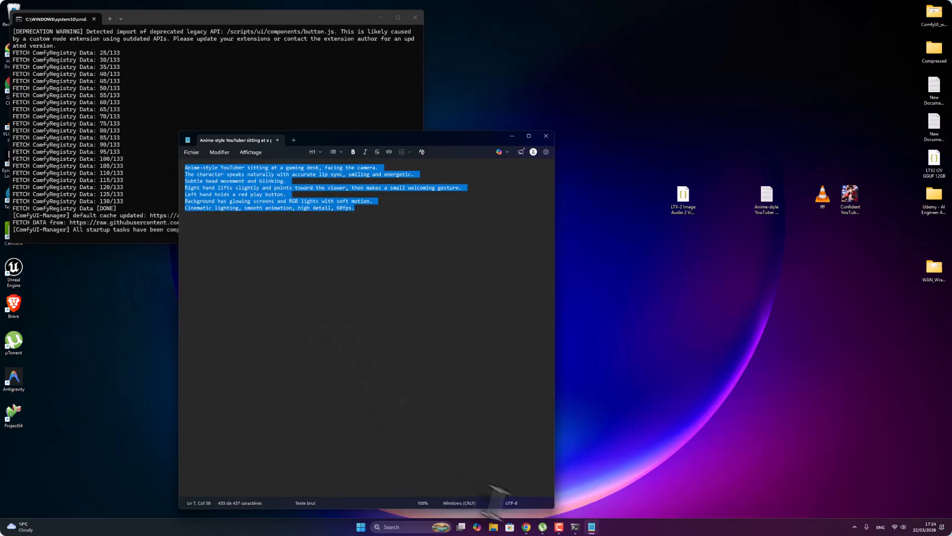
click(526, 527)
triple_click(467, 339)
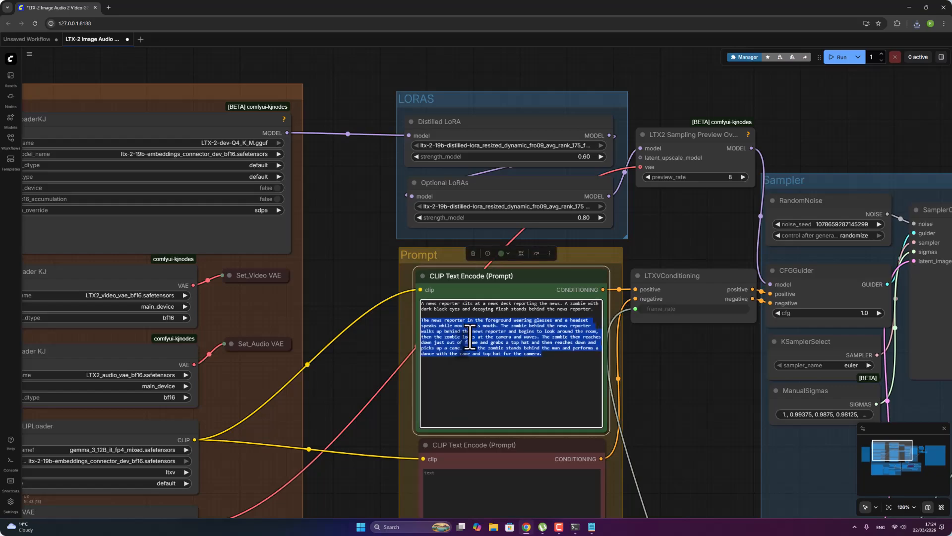
right_click(470, 333)
click(489, 377)
key(ctrl+a)
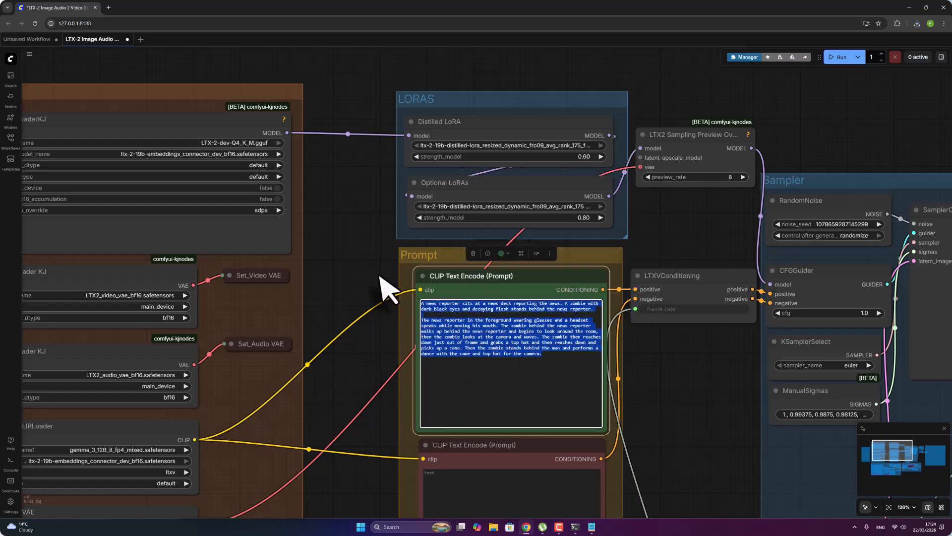
right_click(446, 332)
click(473, 196)
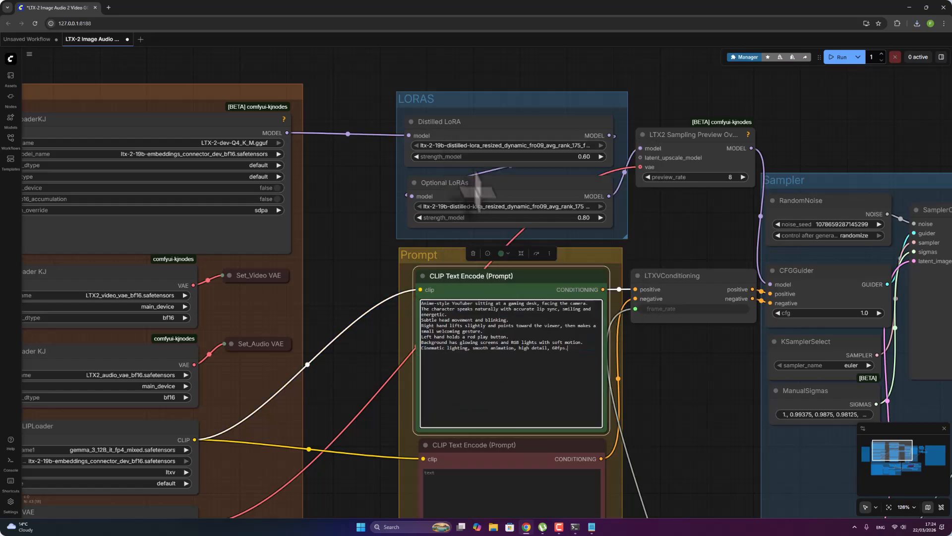
- Load fff.mp3 as the audio file in the Load Audio (Upload) node
drag(701, 382, 404, 124)
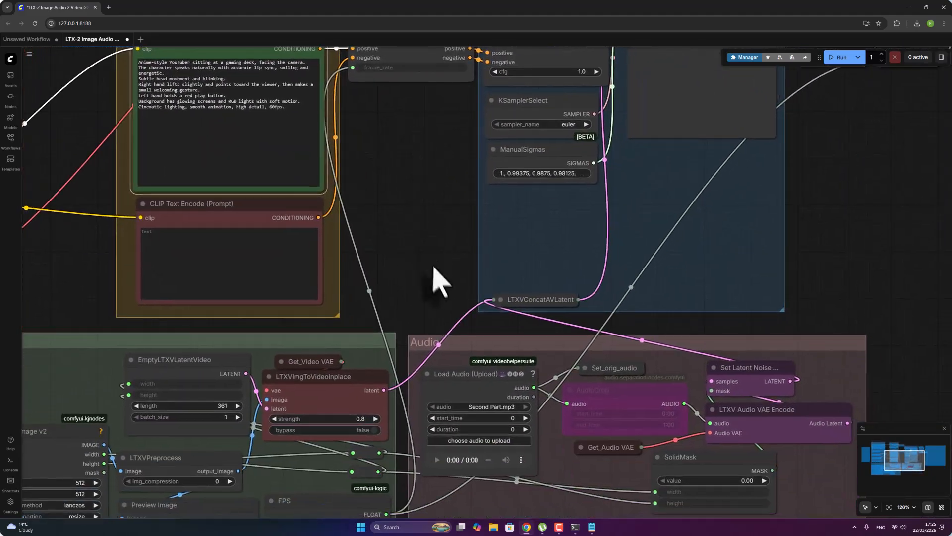
drag(433, 270, 407, 124)
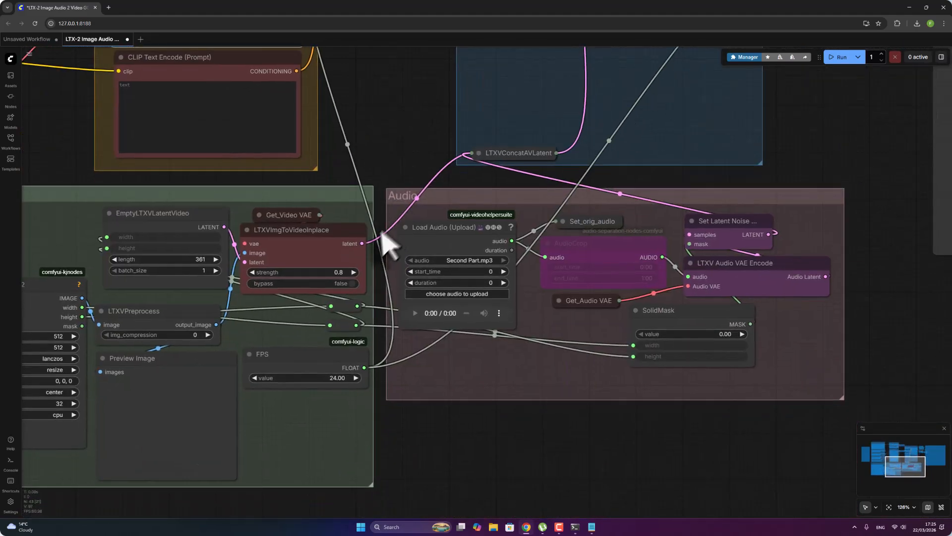
click(450, 294)
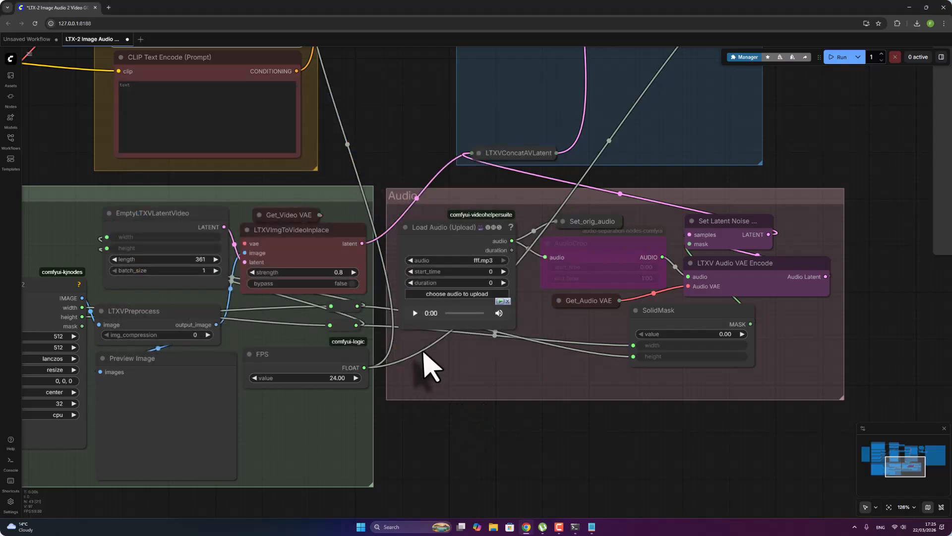
- Play a few seconds of the loaded audio in the Load Audio node and pause it
scroll(488, 425, down, 4)
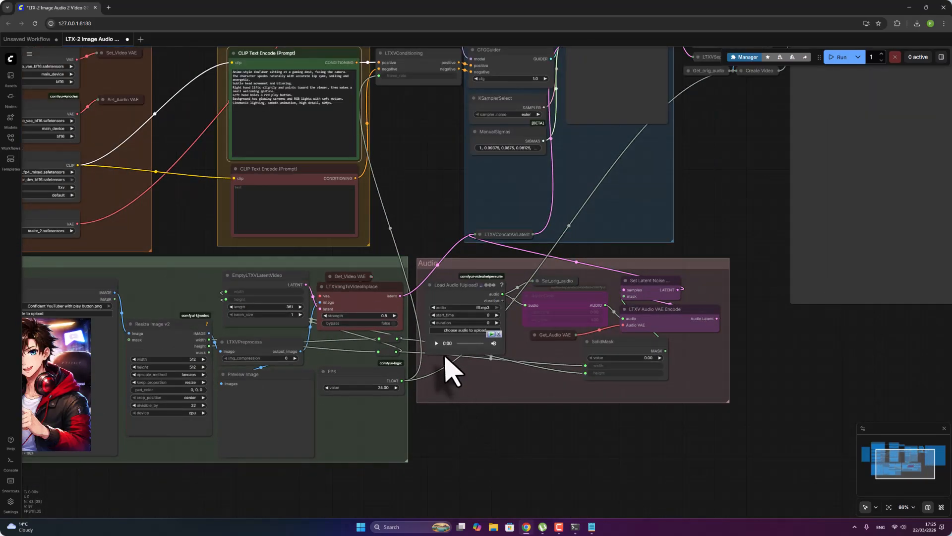
click(437, 343)
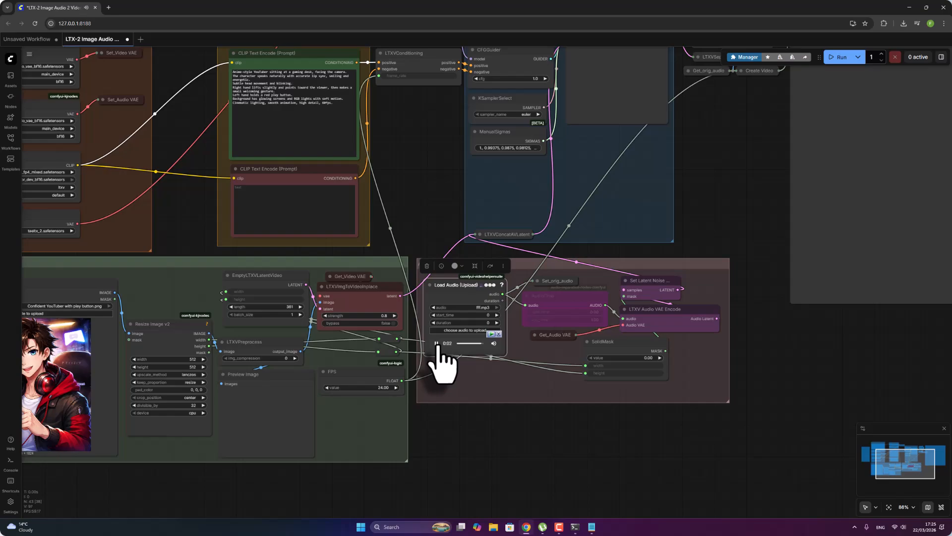
click(436, 343)
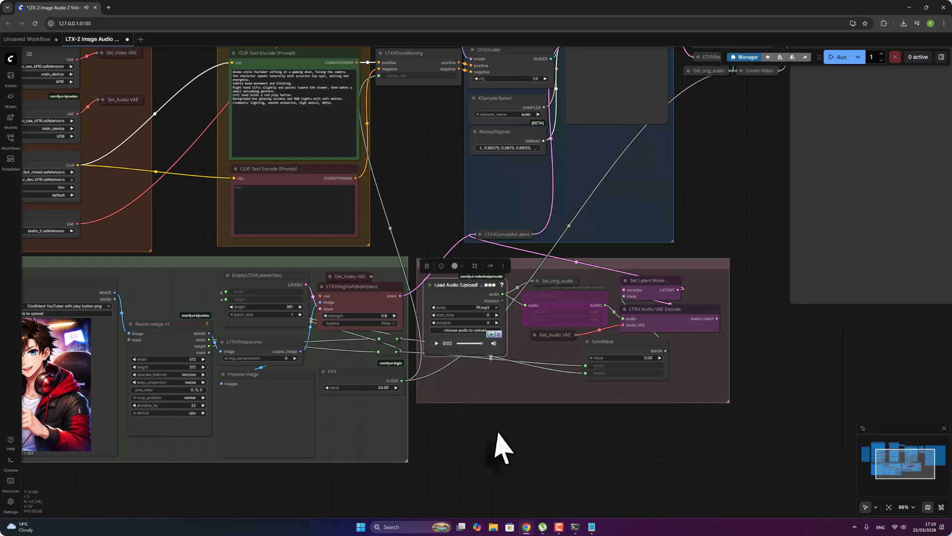
- Run the workflow to generate the video from the loaded image, prompt and audio
drag(597, 392, 461, 419)
scroll(464, 436, down, 7)
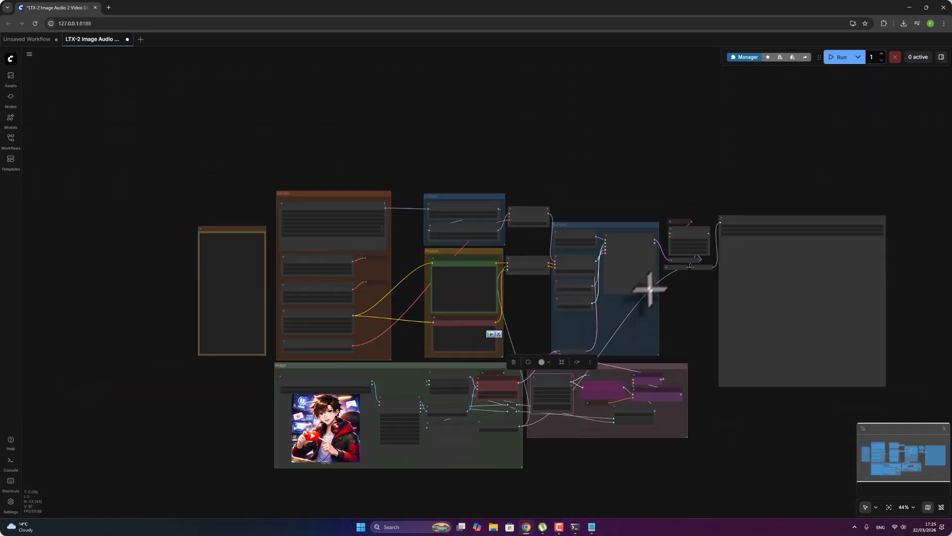
drag(800, 191, 610, 270)
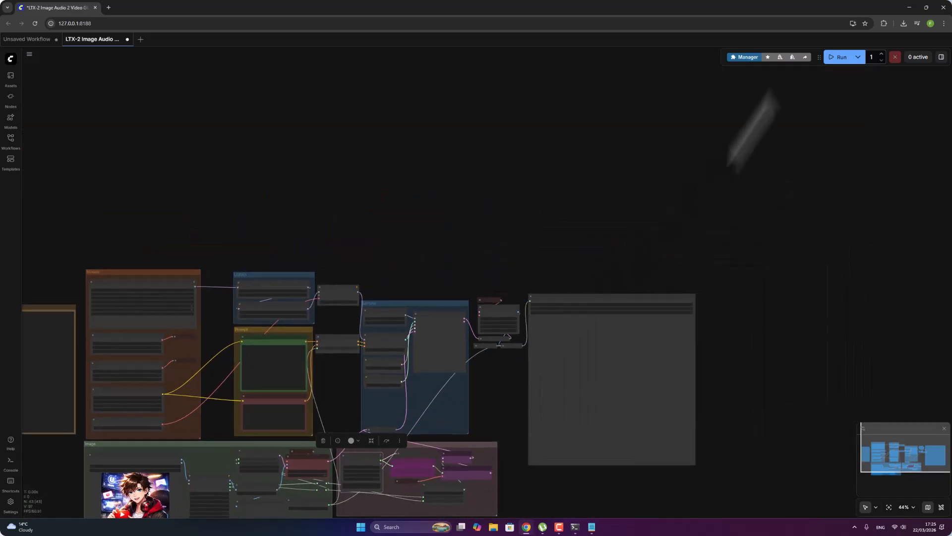
click(839, 57)
drag(293, 244, 455, 159)
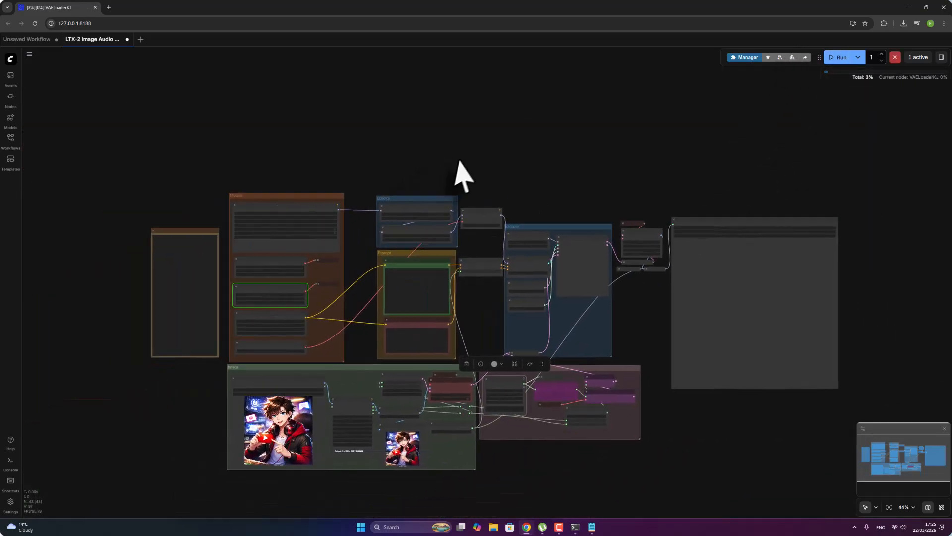
scroll(459, 159, up, 3)
scroll(462, 164, up, 1)
drag(469, 191, 460, 44)
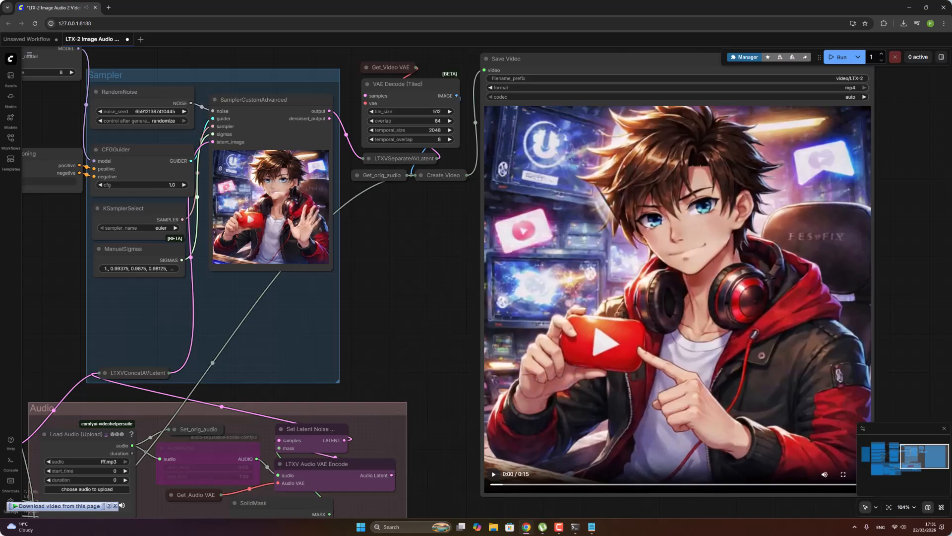
- Examine the generated video in the Save Video node together with the neighbouring Sampler and Audio groups
scroll(397, 323, down, 1)
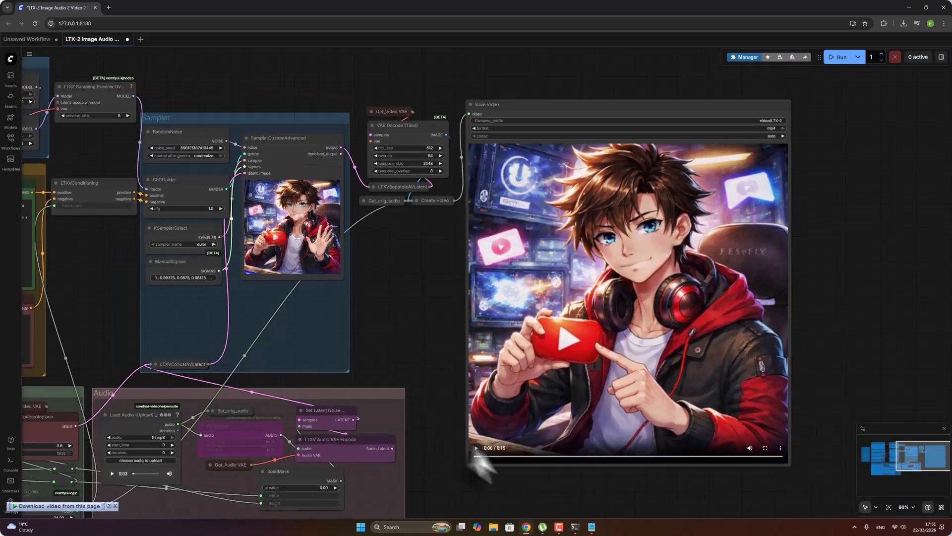
scroll(643, 506, down, 1)
drag(644, 506, 598, 463)
scroll(460, 355, down, 3)
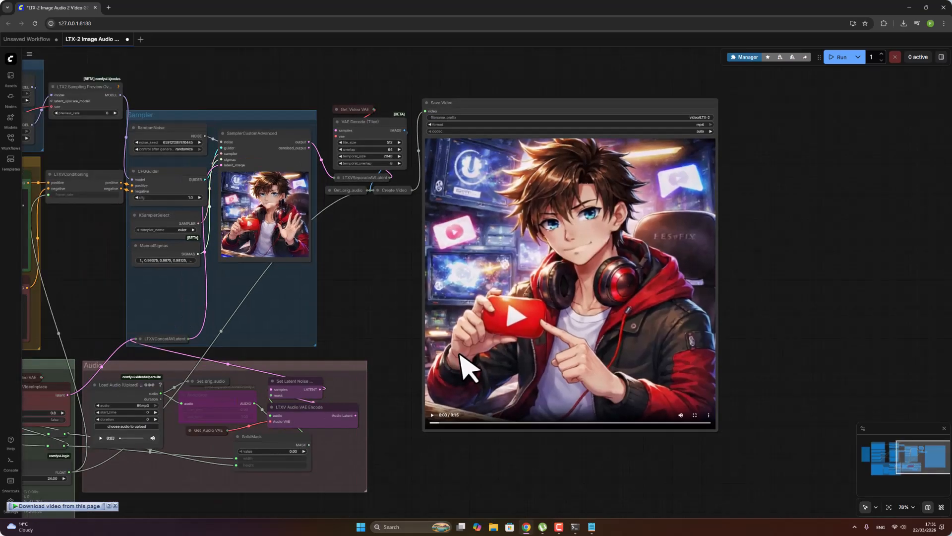
scroll(472, 396, up, 3)
drag(400, 337, 423, 378)
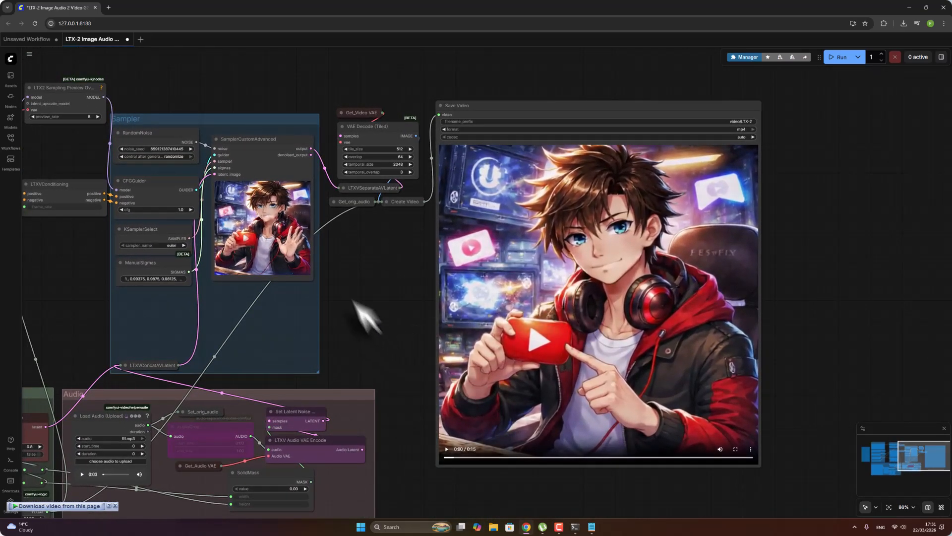
drag(345, 293, 392, 298)
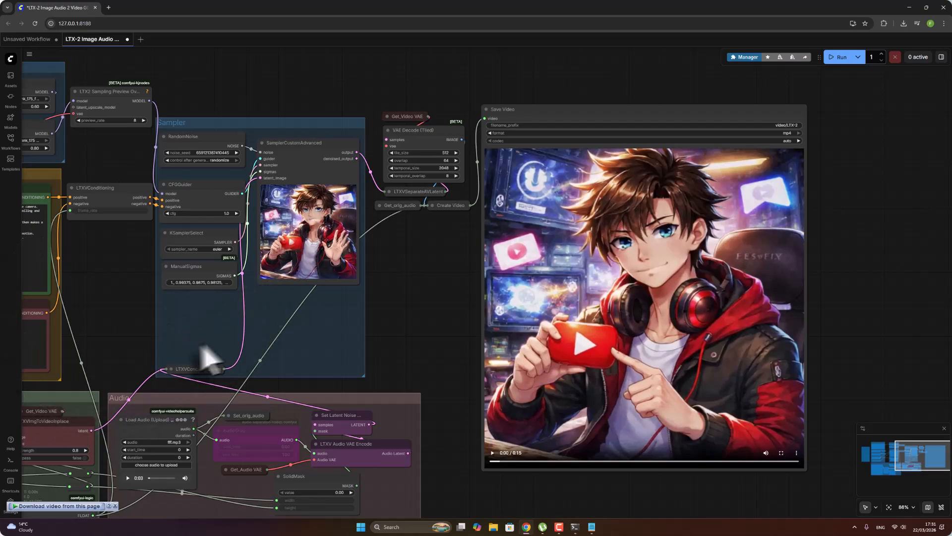
drag(195, 347, 274, 315)
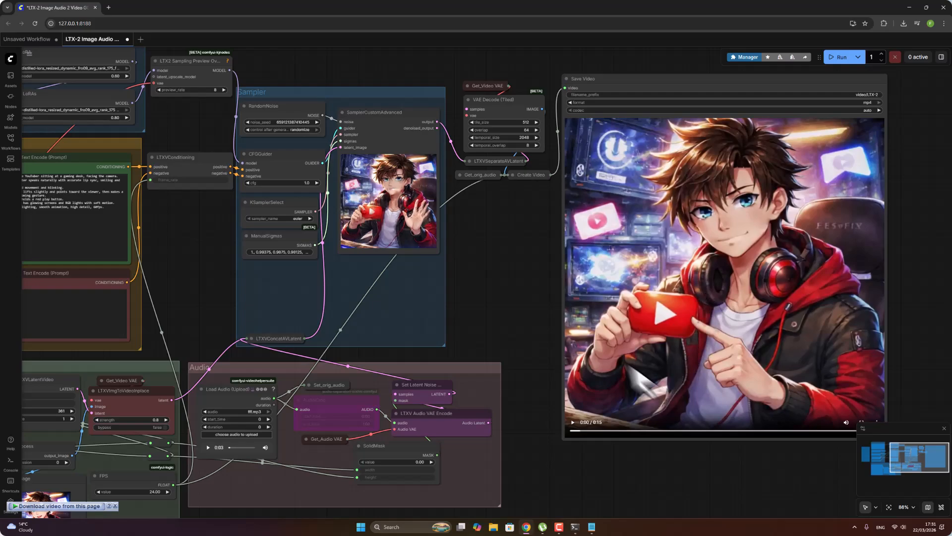
drag(503, 308, 400, 301)
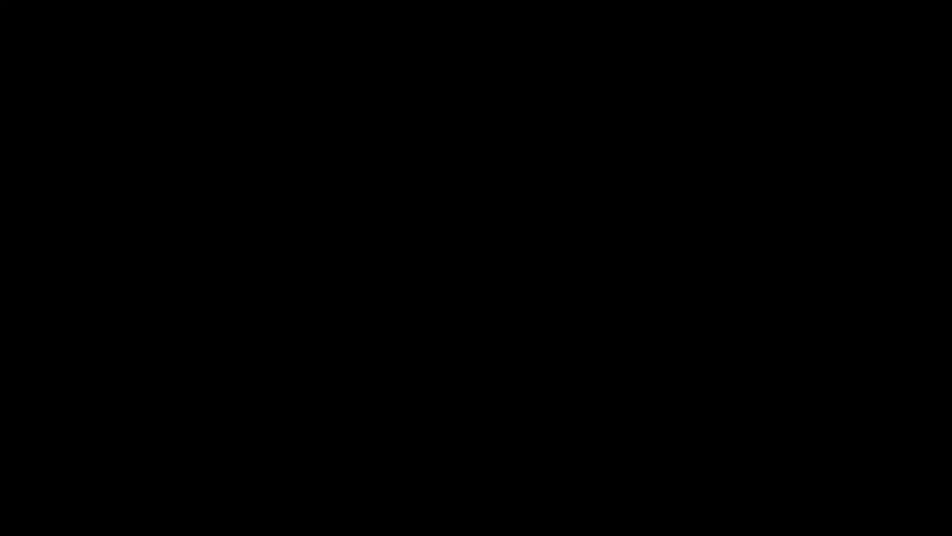